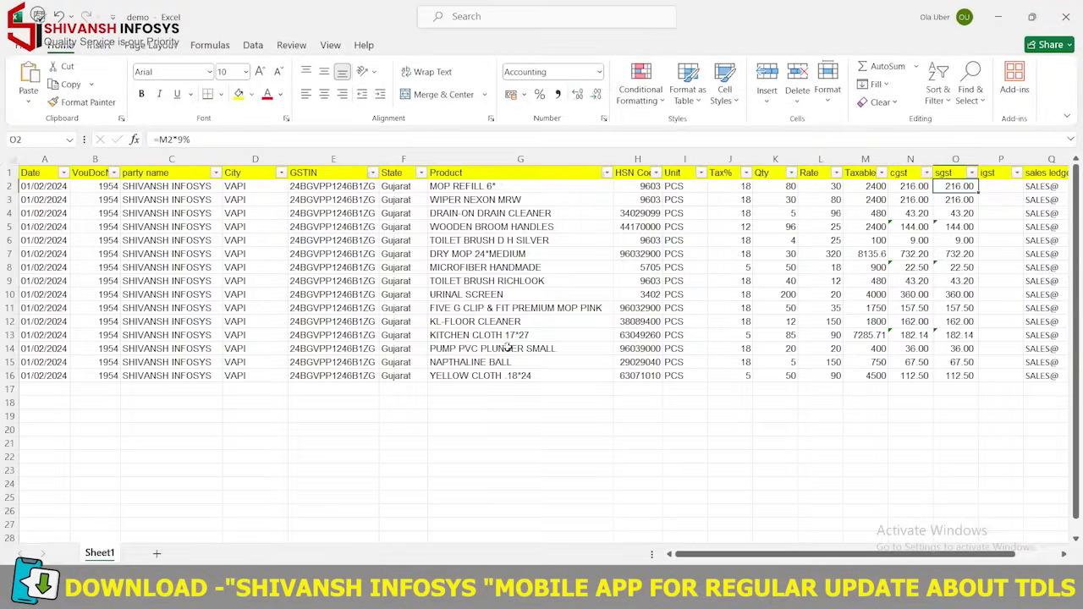
Switch to AccAssist and open the Excel-to-Tally Sales With Inventory template, starting at the first Invoice_Date cell
{"action": "left_click", "coordinate": [508, 348], "text": "shift"}
{"action": "left_click", "coordinate": [500, 433]}
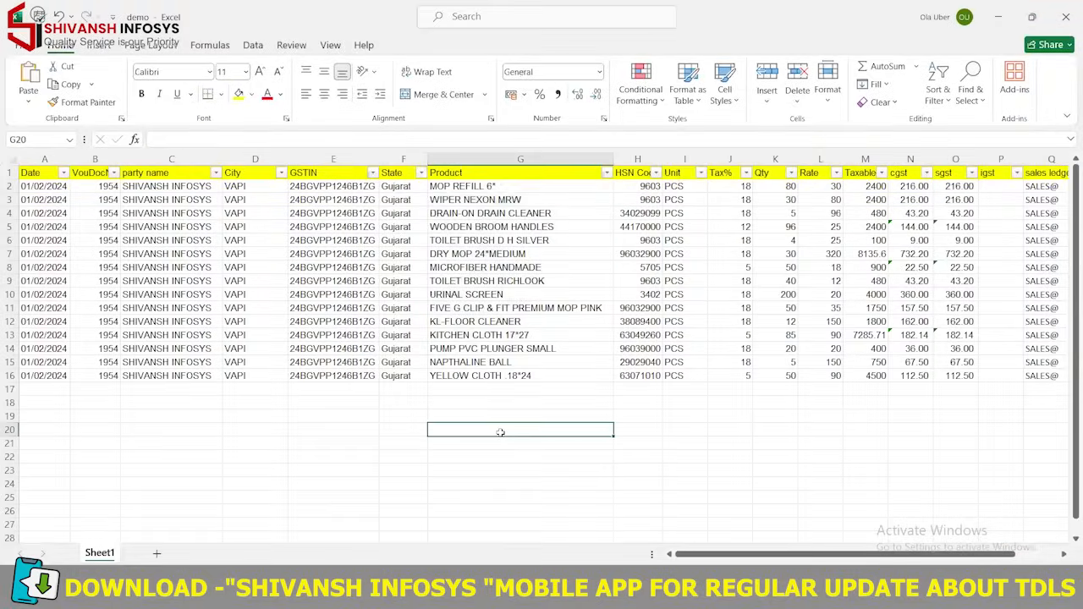
{"action": "key", "text": "alt+Tab"}
{"action": "key", "text": "alt+Tab"}
{"action": "key", "text": "alt+Tab"}
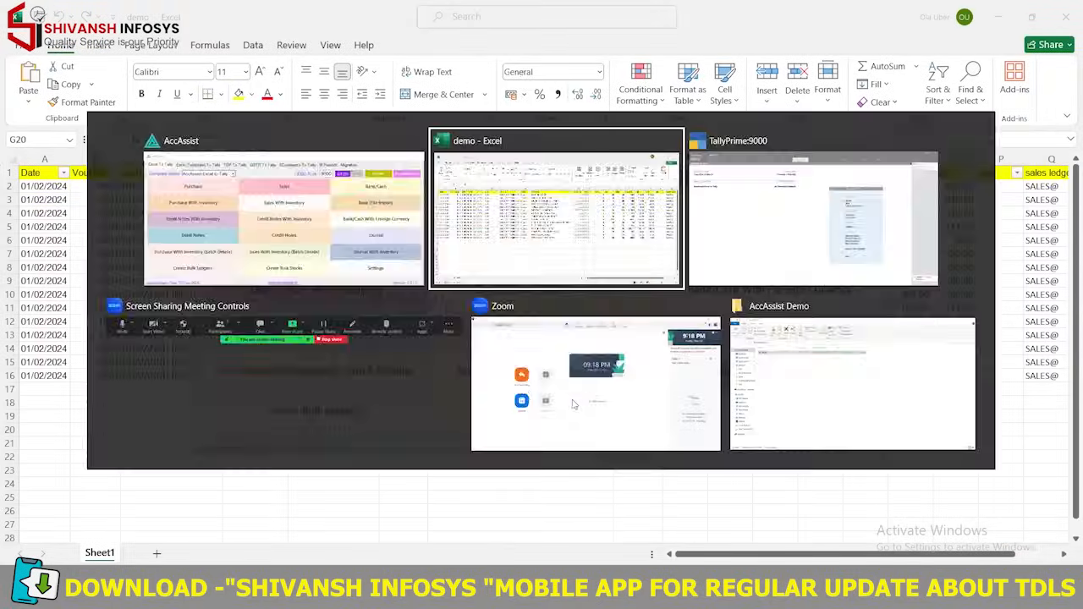
{"action": "key", "text": "alt+Tab"}
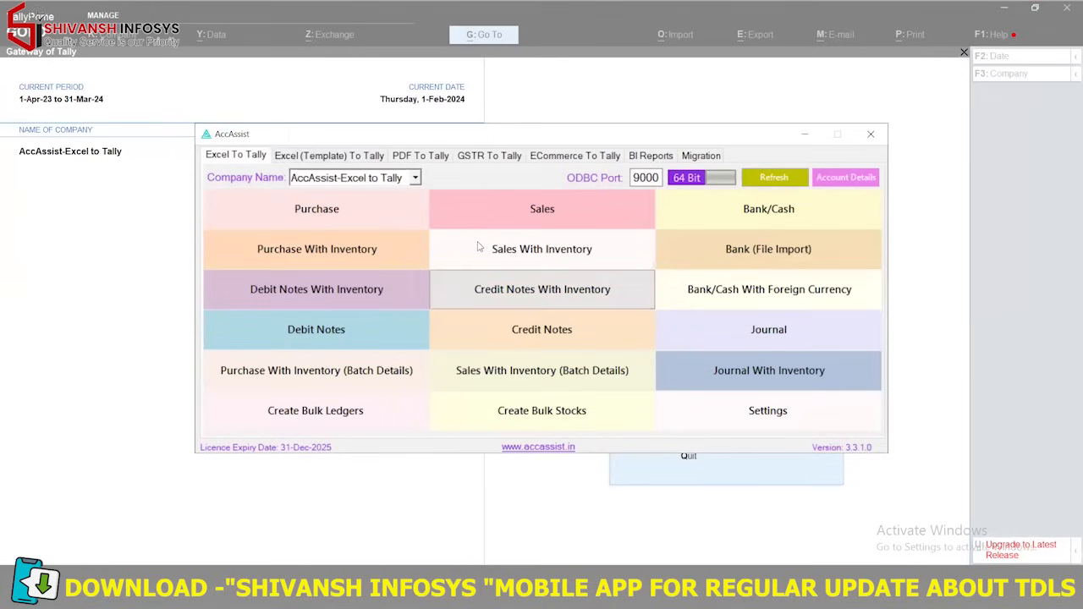
{"action": "left_click", "coordinate": [529, 255]}
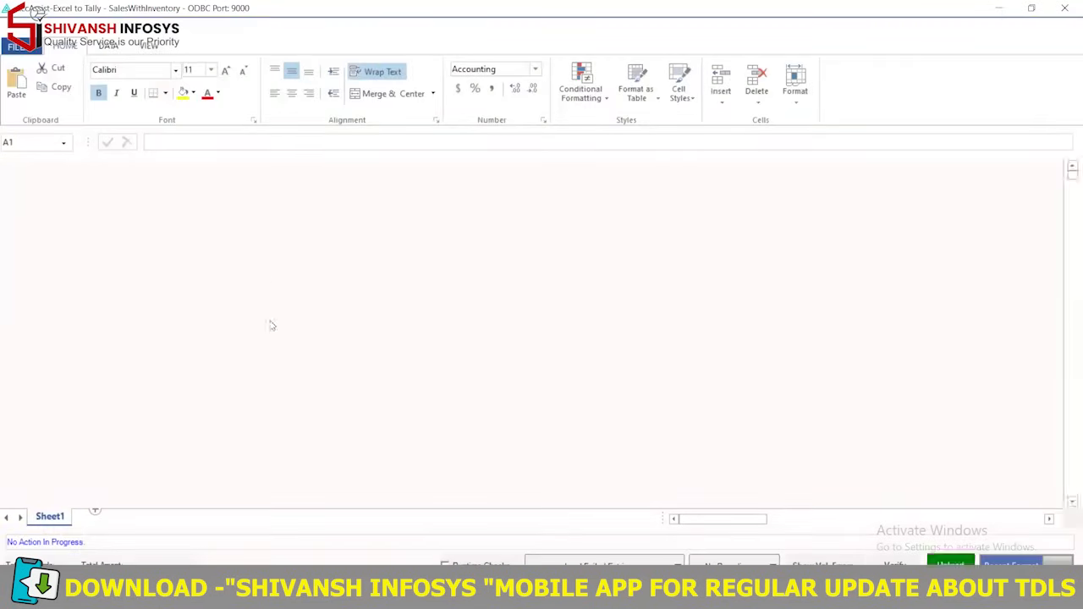
{"action": "left_click", "coordinate": [130, 241]}
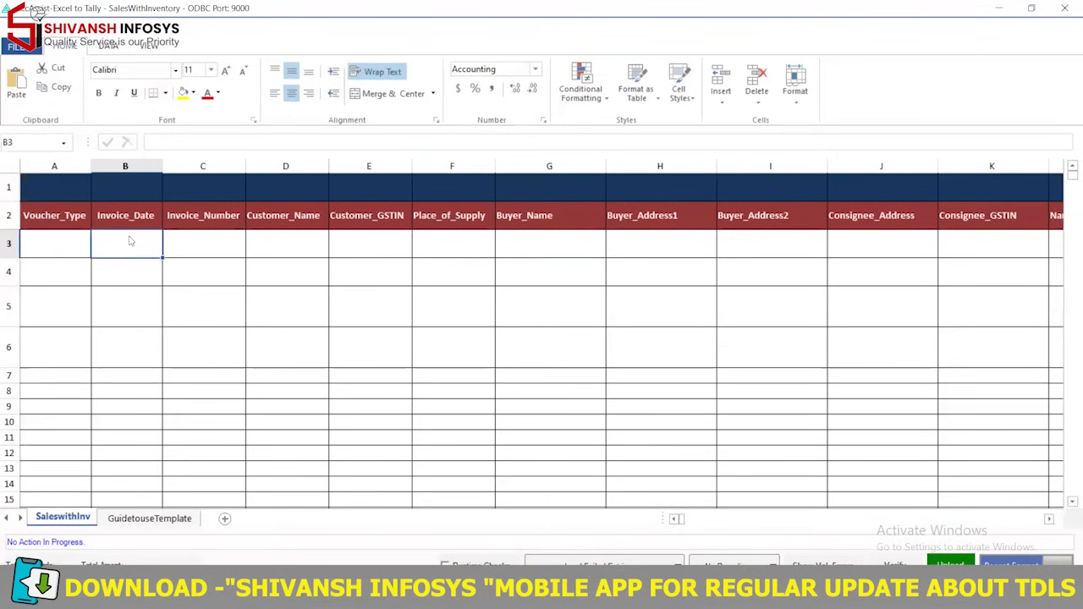
Compare the demo workbook's columns with the template's Invoice_Date, Invoice_Number and Customer_Name headers
{"action": "key", "text": "alt+Tab"}
{"action": "key", "text": "alt+Tab"}
{"action": "key", "text": "alt+Tab"}
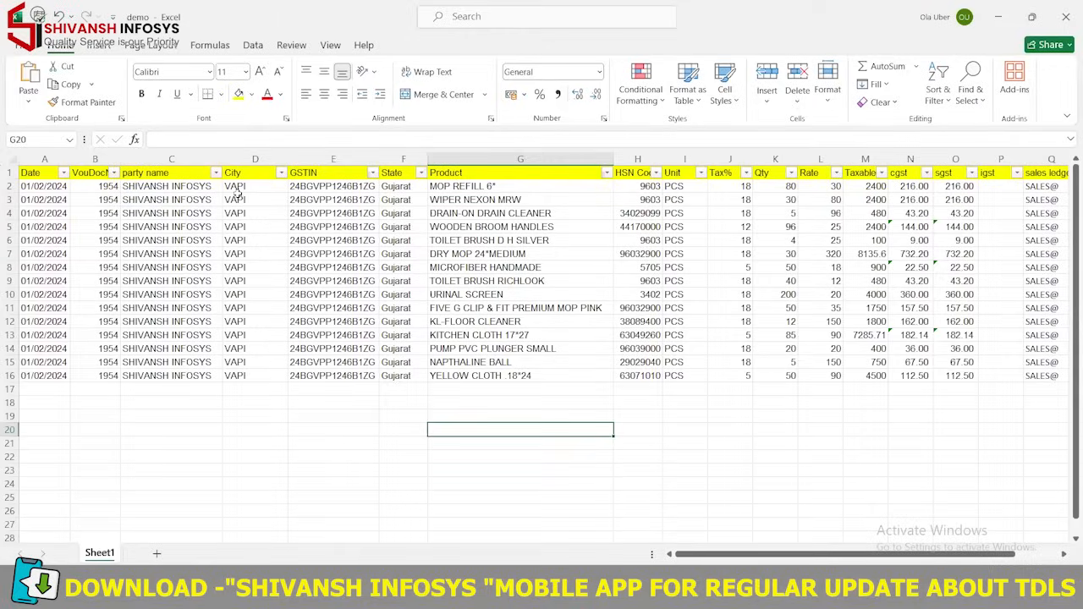
{"action": "key", "text": "alt+Tab"}
{"action": "left_click", "coordinate": [136, 216]}
{"action": "left_click", "coordinate": [197, 219]}
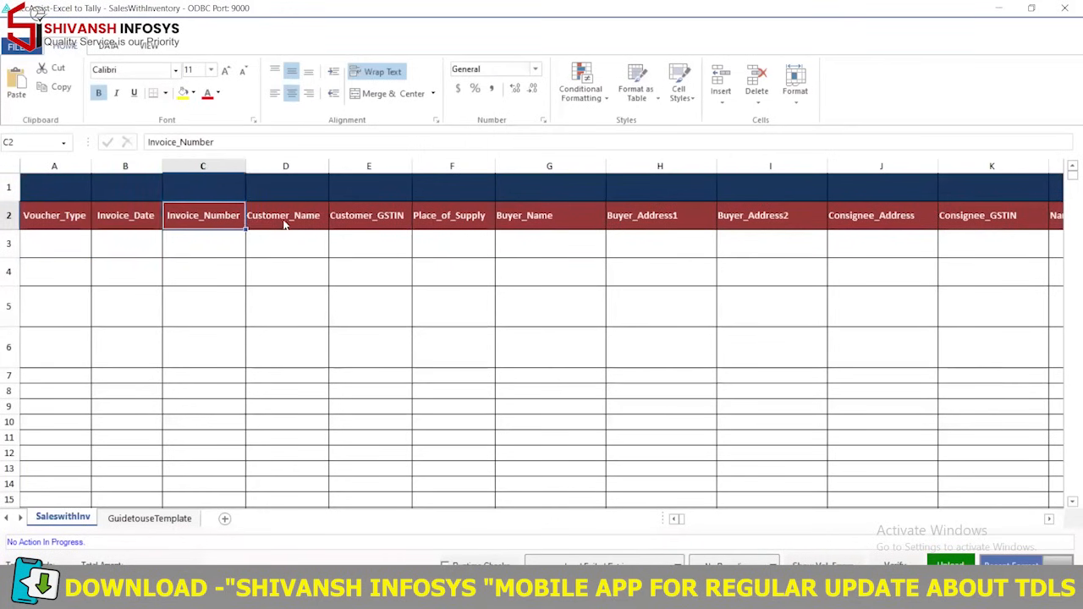
{"action": "left_click", "coordinate": [285, 221]}
Copy the Date, voucher number and party name data (A2:C16) from the demo workbook into the AccAssist template starting at B3
{"action": "key", "text": "alt+Tab"}
{"action": "left_click", "coordinate": [88, 176]}
{"action": "left_click_drag", "start_coordinate": [55, 186], "coordinate": [155, 367]}
{"action": "key", "text": "ctrl+c"}
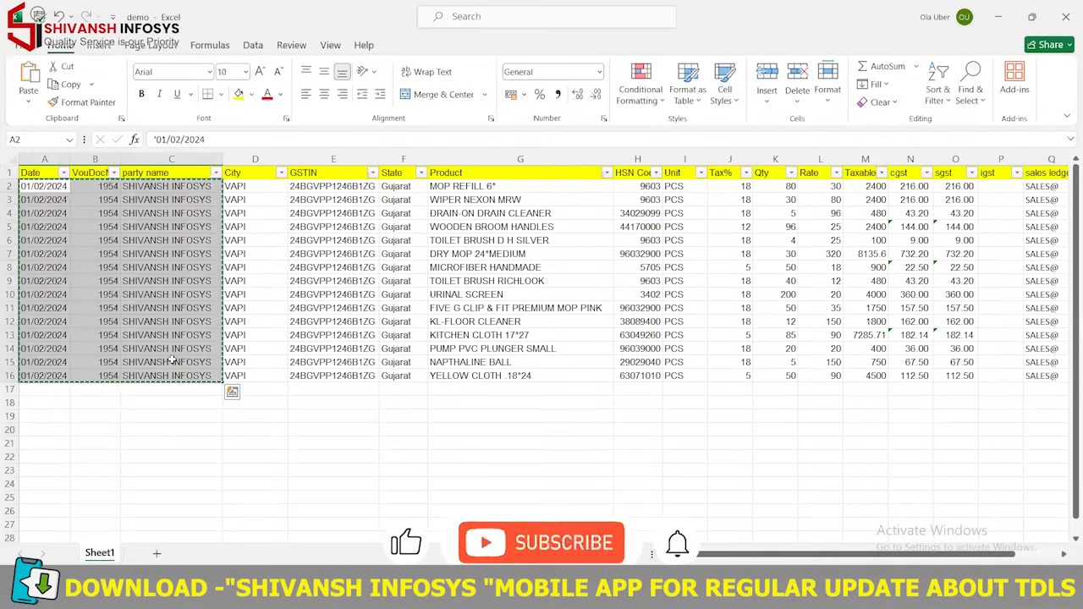
{"action": "key", "text": "alt+Tab"}
{"action": "left_click", "coordinate": [121, 246]}
{"action": "key", "text": "ctrl+v"}
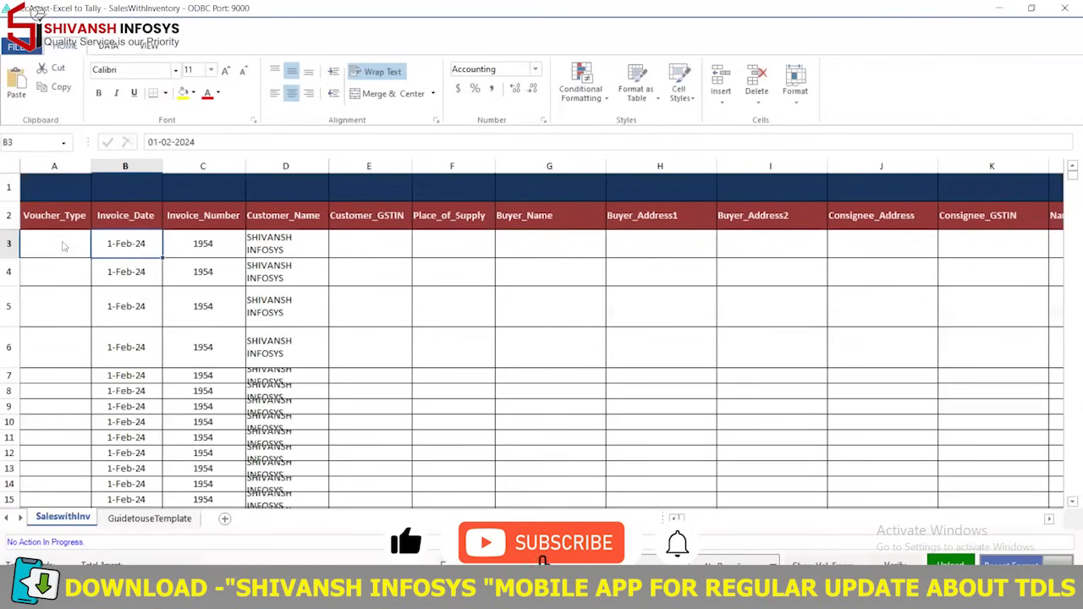
Set the Voucher_Type of the first invoice row (A3) to Sales
{"action": "left_click", "coordinate": [76, 249]}
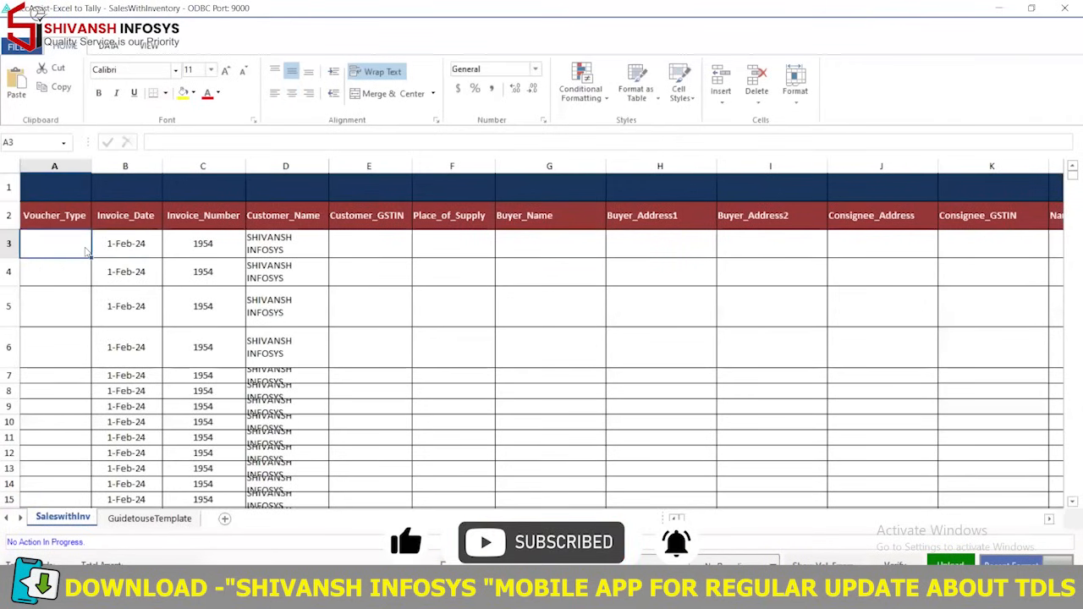
{"action": "double_click", "coordinate": [83, 248]}
{"action": "left_click", "coordinate": [85, 245]}
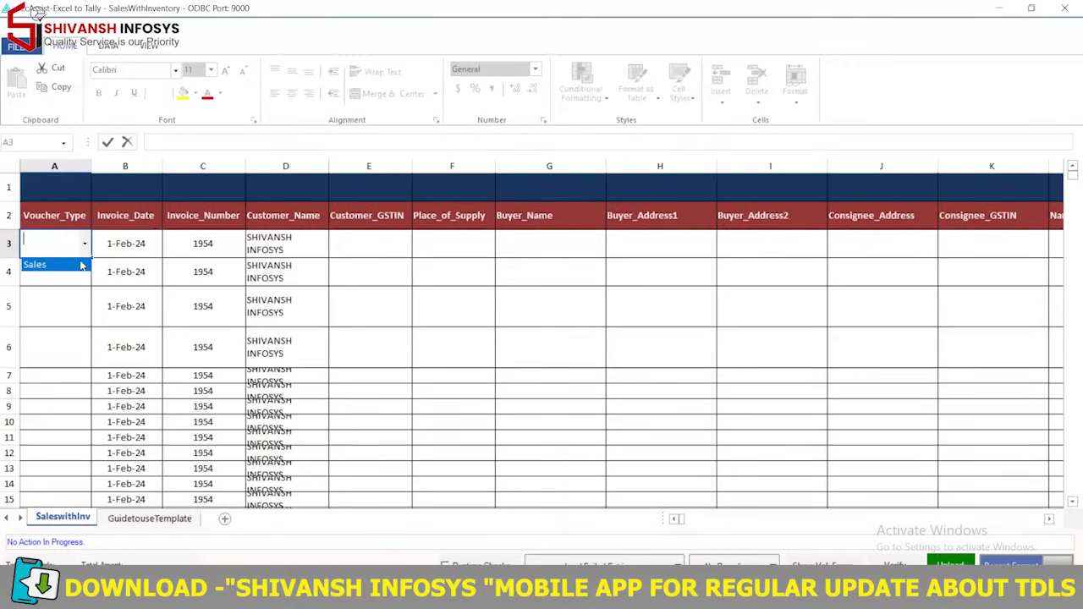
{"action": "left_click", "coordinate": [38, 265]}
{"action": "left_click", "coordinate": [74, 271]}
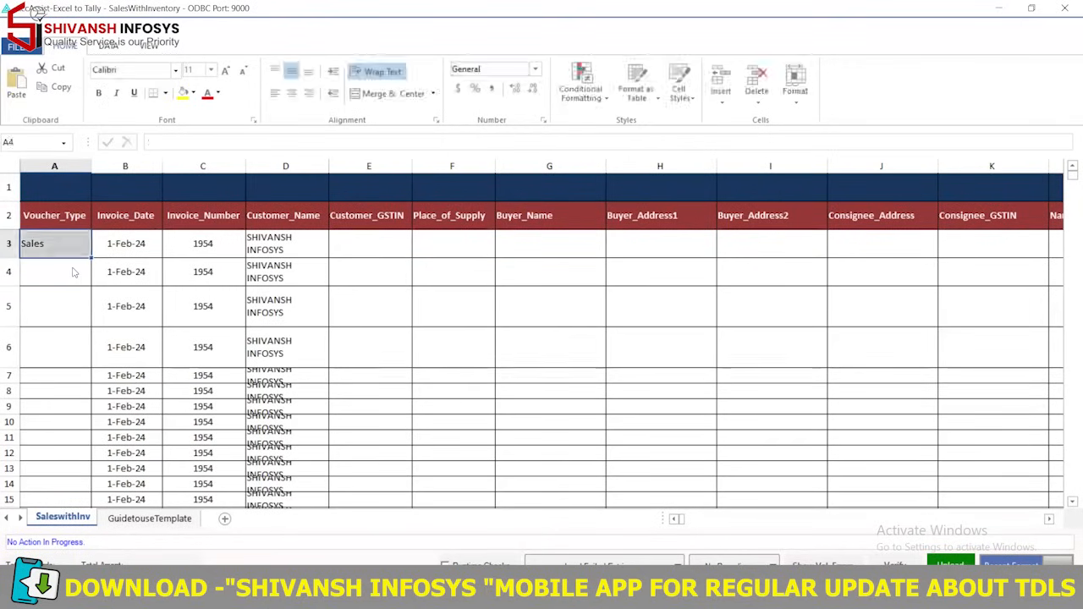
{"action": "left_click", "coordinate": [73, 241]}
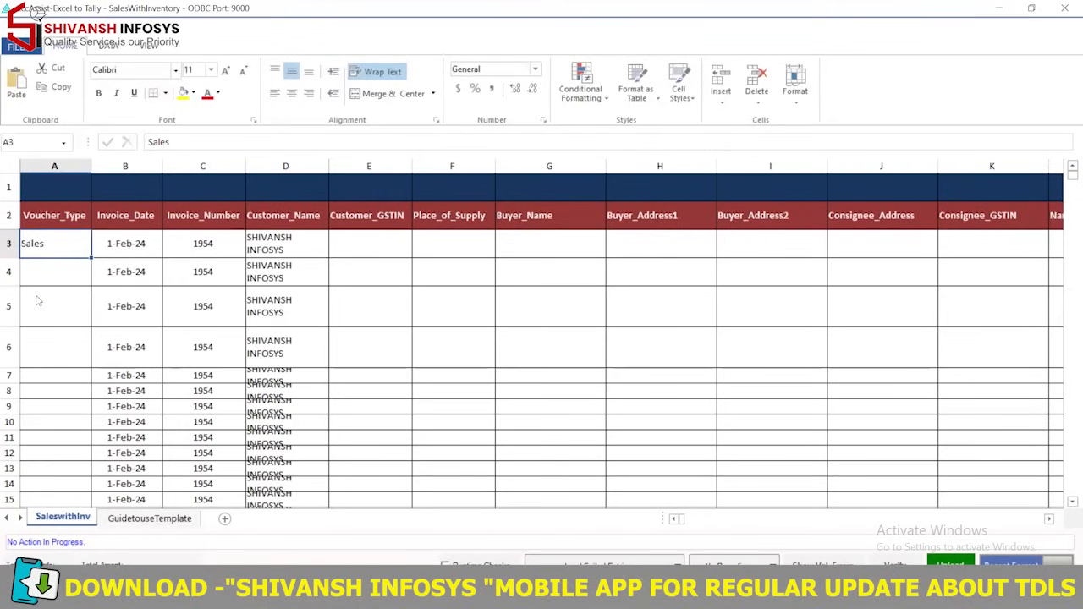
{"action": "key", "text": "shift+Down"}
{"action": "key", "text": "shift+Down"}
{"action": "key", "text": "shift+Down"}
{"action": "key", "text": "shift+Down"}
{"action": "key", "text": "shift+Down"}
{"action": "key", "text": "shift+Down"}
{"action": "key", "text": "shift+Down"}
{"action": "key", "text": "shift+Down"}
{"action": "key", "text": "shift+Down"}
{"action": "key", "text": "shift+Down"}
{"action": "key", "text": "shift+Down"}
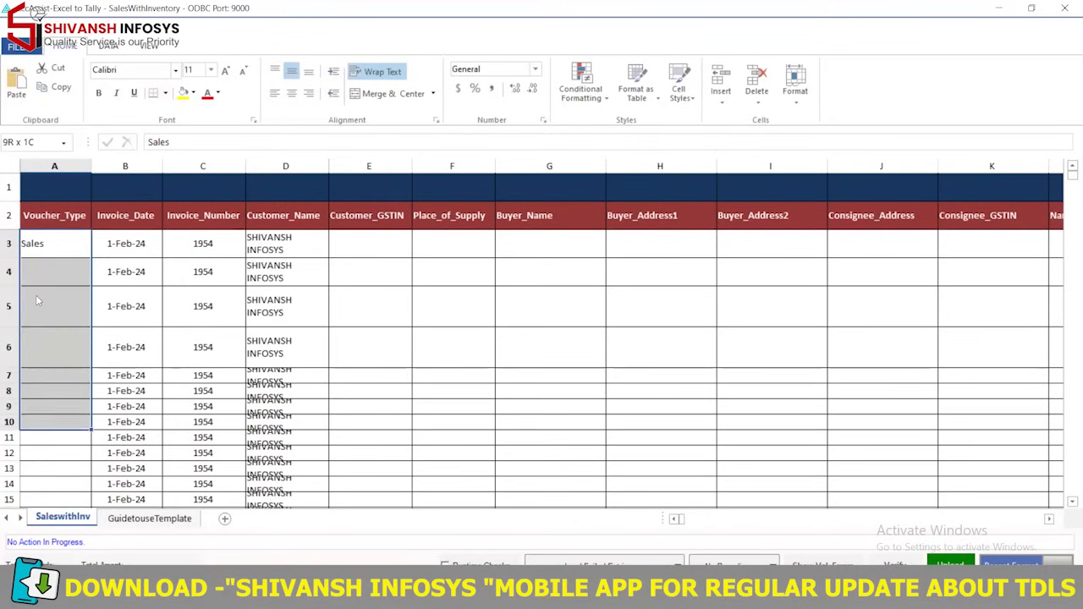
{"action": "key", "text": "shift+Down"}
{"action": "key", "text": "shift+Down"}
{"action": "key", "text": "shift+Down"}
{"action": "key", "text": "shift+Down"}
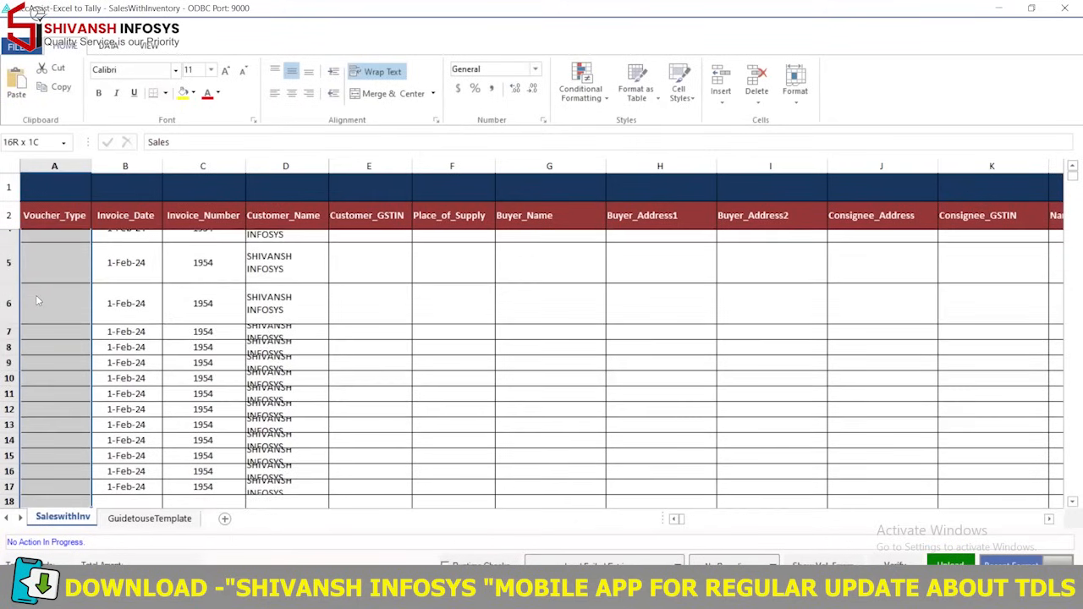
{"action": "key", "text": "shift+Up"}
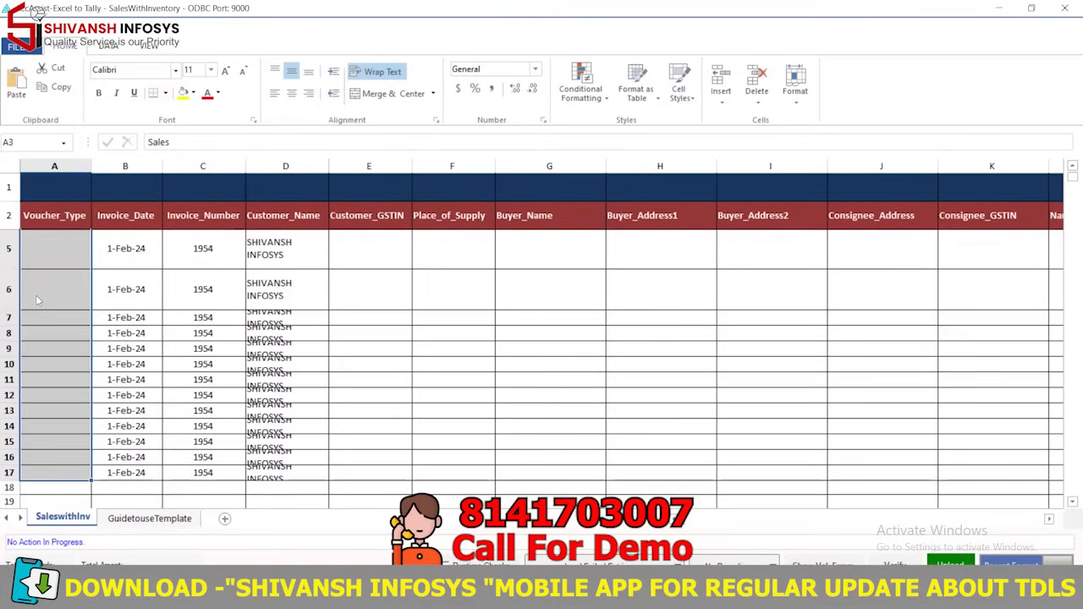
{"action": "scroll", "coordinate": [68, 280], "scroll_direction": "up", "scroll_amount": 1}
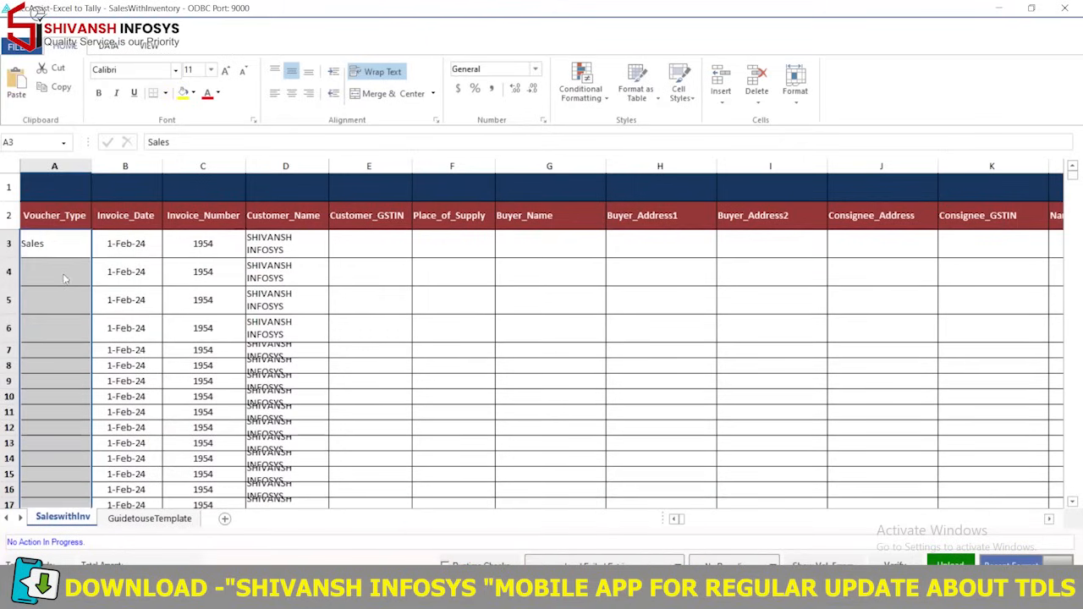
Fill the Sales voucher type from A3 down to the last invoice row, row 17
{"action": "left_click", "coordinate": [67, 253]}
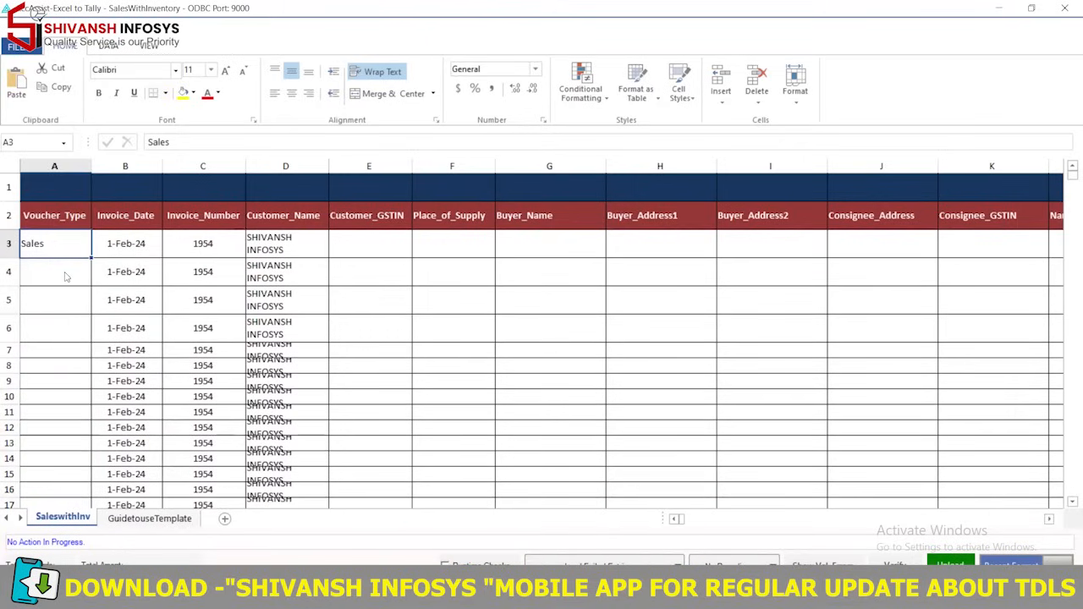
{"action": "key", "text": "shift+Down"}
{"action": "key", "text": "shift+Down"}
{"action": "key", "text": "shift+Down"}
{"action": "key", "text": "shift+Down"}
{"action": "key", "text": "shift+Down"}
{"action": "key", "text": "shift+Down"}
{"action": "key", "text": "shift+Down"}
{"action": "key", "text": "shift+Down"}
{"action": "key", "text": "shift+Down"}
{"action": "key", "text": "shift+Down"}
{"action": "key", "text": "shift+Down"}
{"action": "key", "text": "shift+Down"}
{"action": "key", "text": "shift+Down"}
{"action": "key", "text": "shift+Down"}
{"action": "key", "text": "shift+Down"}
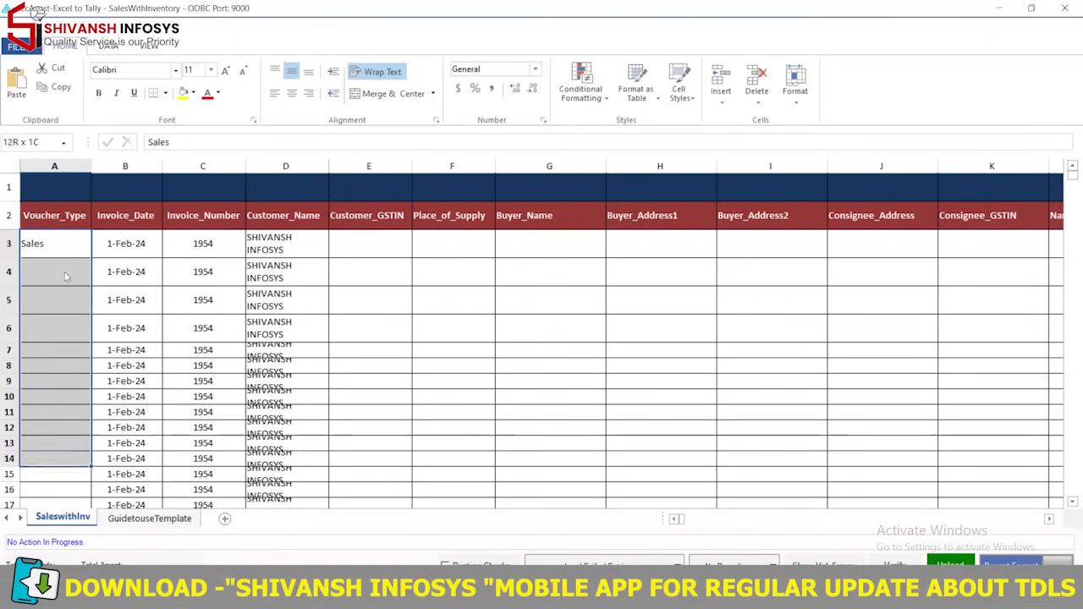
{"action": "key", "text": "ctrl+d"}
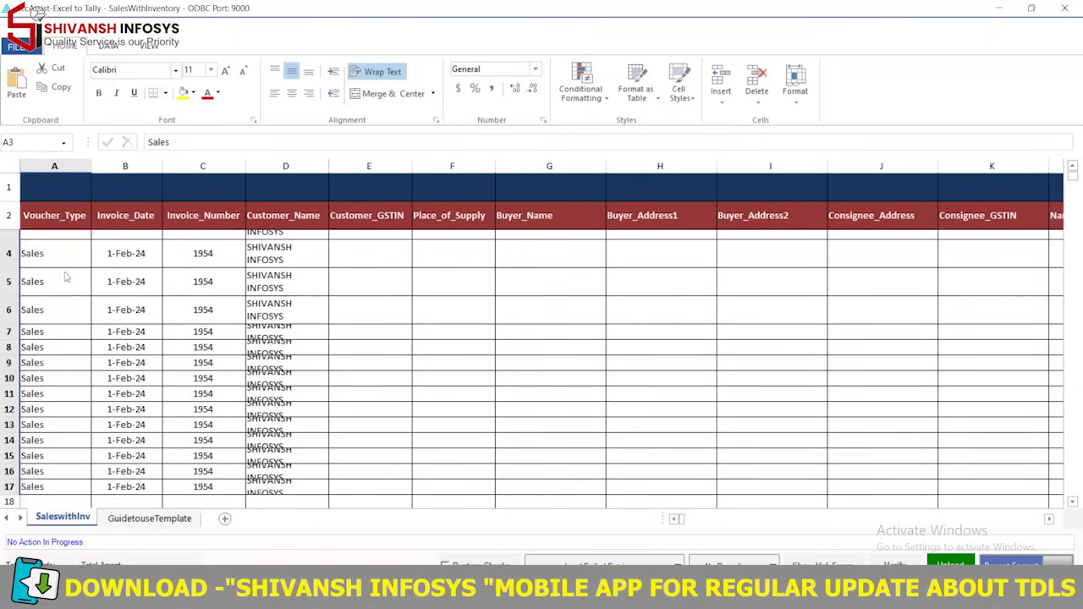
Copy the GSTIN and State data from the demo workbook into the template's Customer_GSTIN and Place_of_Supply columns starting at E3
{"action": "left_click", "coordinate": [349, 260]}
{"action": "left_click", "coordinate": [376, 247]}
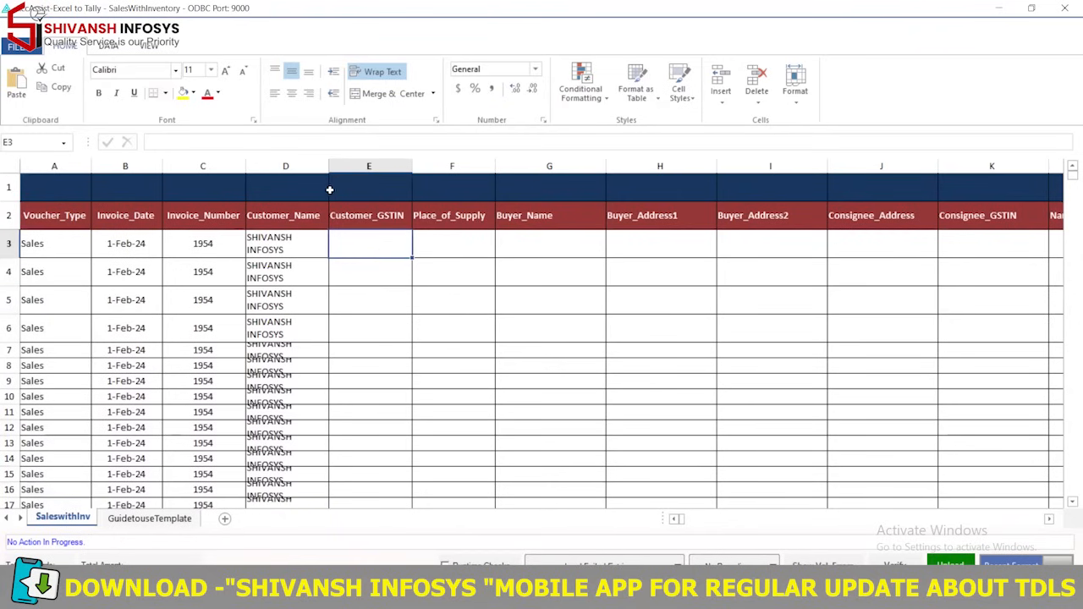
{"action": "key", "text": "alt+Tab"}
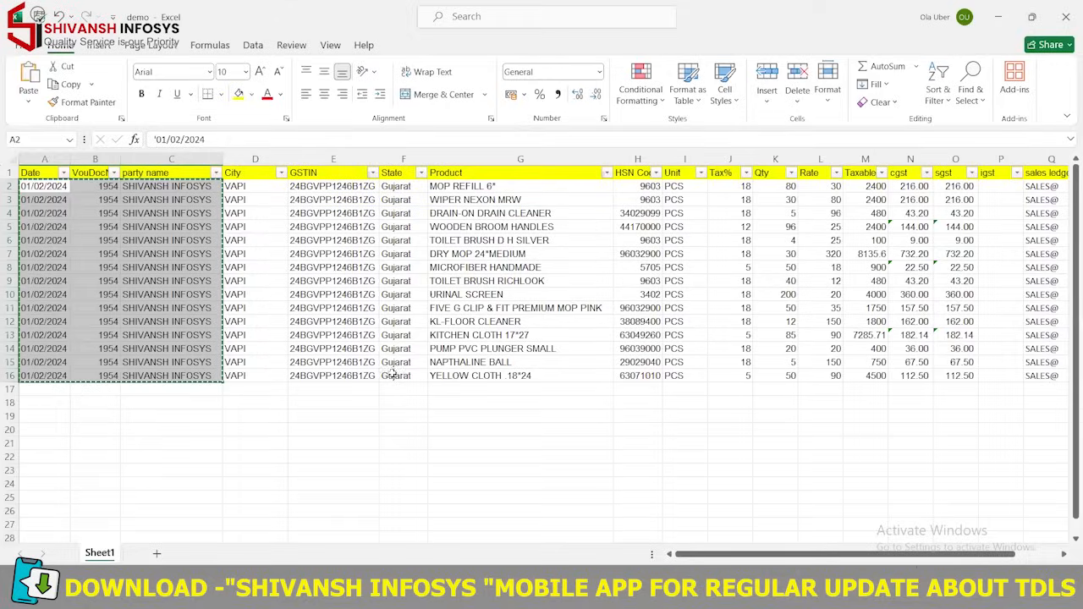
{"action": "left_click_drag", "start_coordinate": [339, 186], "coordinate": [393, 375]}
{"action": "key", "text": "ctrl+c"}
{"action": "key", "text": "alt+Tab"}
{"action": "key", "text": "ctrl+v"}
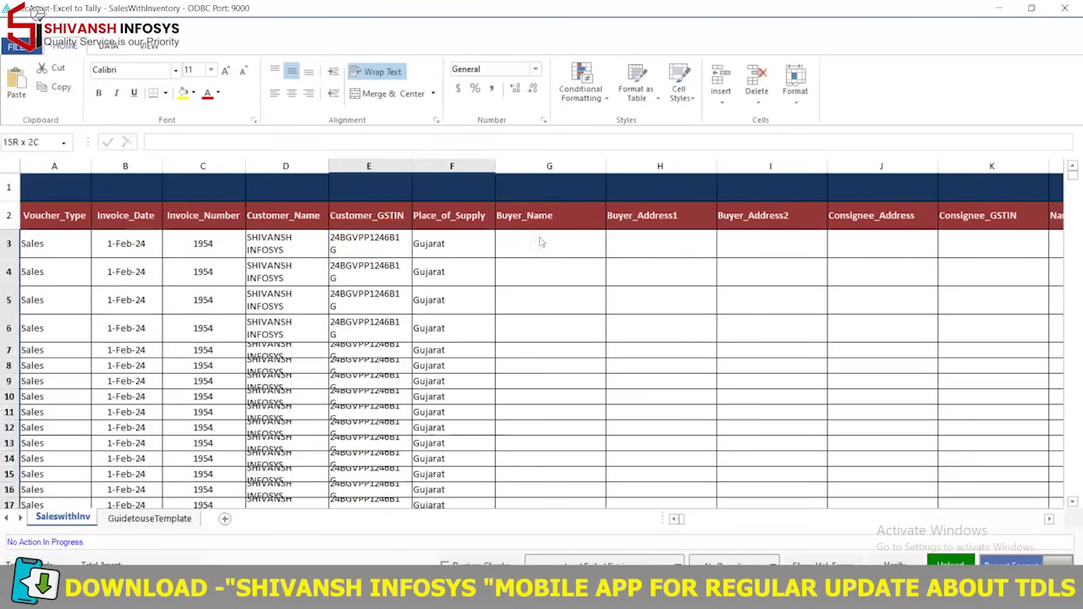
Copy the party name data from the demo workbook into the template's Buyer_Name column starting at G3
{"action": "left_click", "coordinate": [535, 246]}
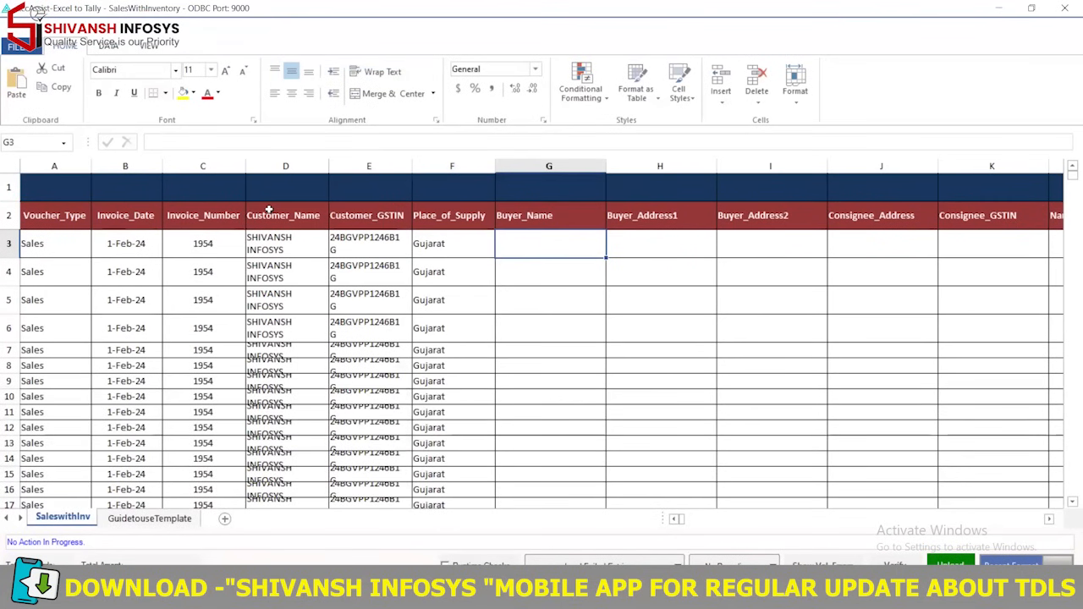
{"action": "key", "text": "alt+Tab"}
{"action": "left_click", "coordinate": [164, 189]}
{"action": "key", "text": "ctrl+shift+Down"}
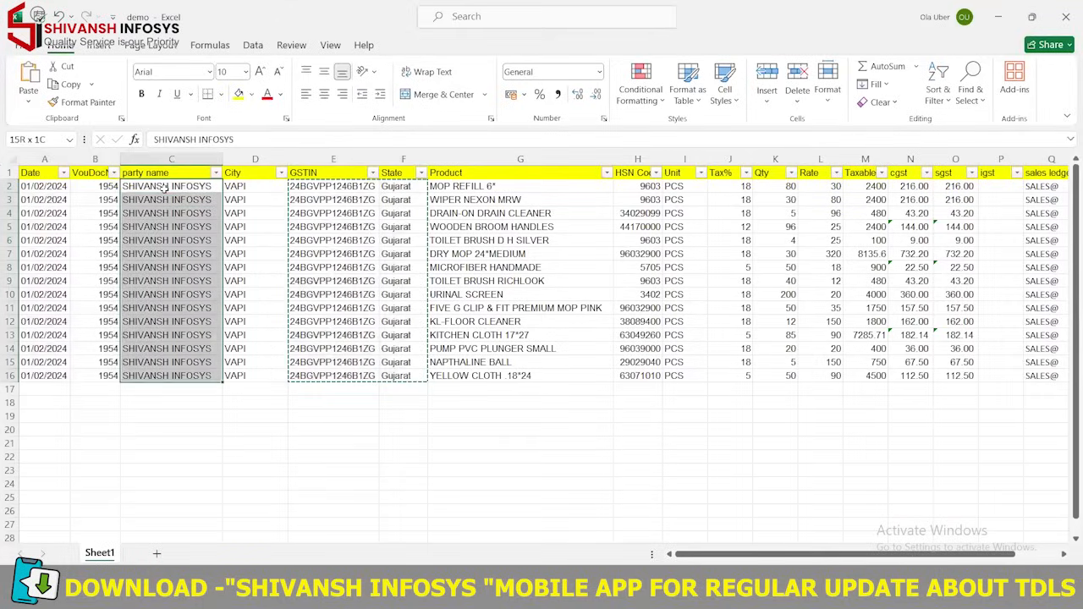
{"action": "key", "text": "ctrl+c"}
{"action": "key", "text": "alt+Tab"}
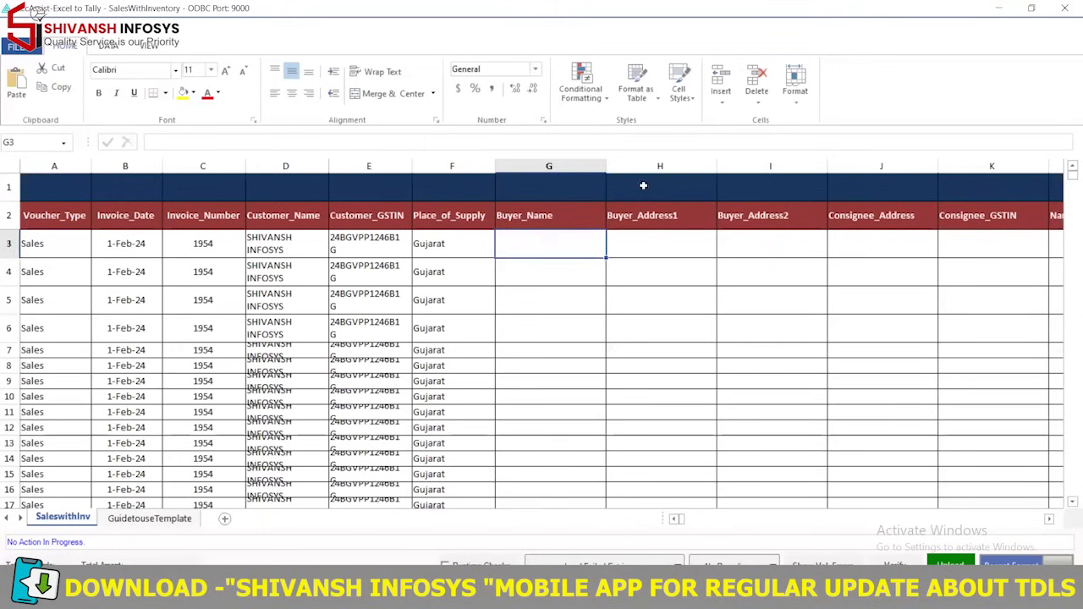
{"action": "key", "text": "ctrl+v"}
Set the Sales_Ledger Name of the first invoice row (M3) to SALES@
{"action": "key", "text": "Right"}
{"action": "key", "text": "Right"}
{"action": "key", "text": "Right"}
{"action": "key", "text": "Right"}
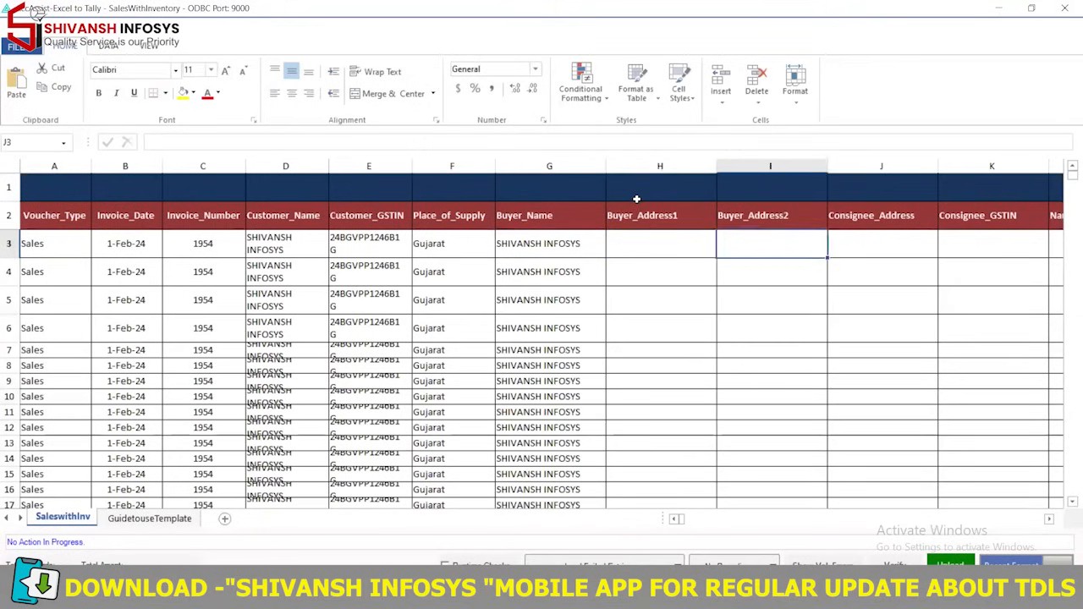
{"action": "key", "text": "Right"}
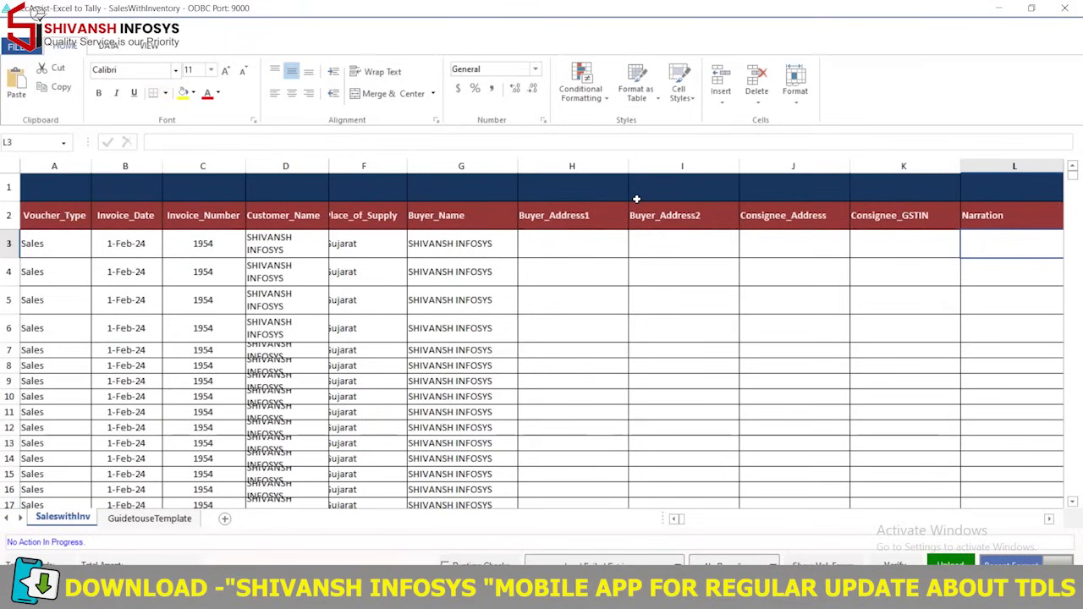
{"action": "key", "text": "Right"}
{"action": "key", "text": "Right"}
{"action": "key", "text": "Right"}
{"action": "key", "text": "Right"}
{"action": "key", "text": "Right"}
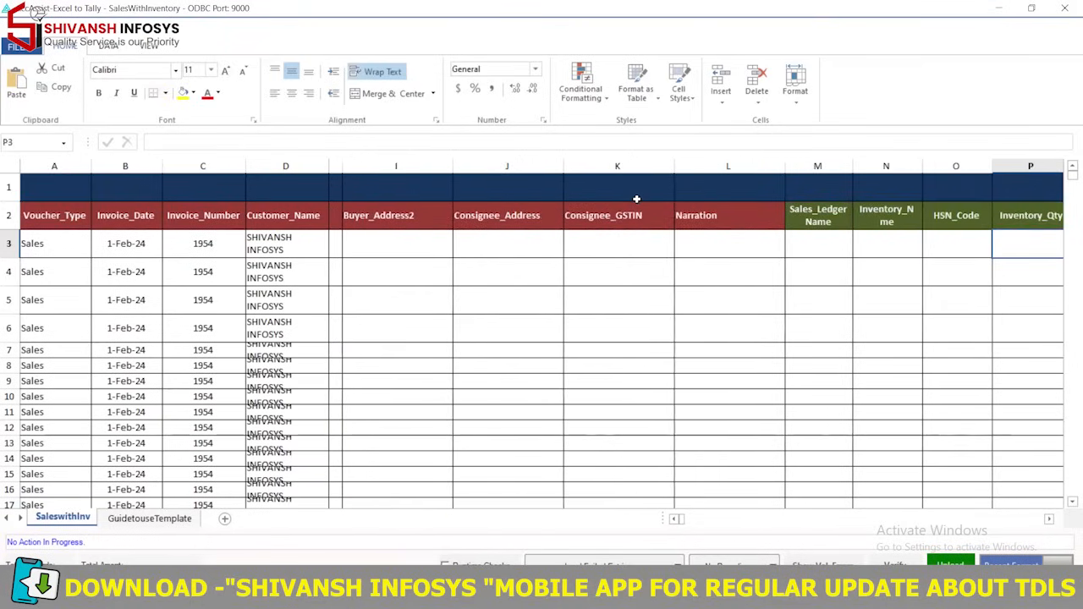
{"action": "key", "text": "Right"}
{"action": "key", "text": "Right"}
{"action": "key", "text": "Right"}
{"action": "key", "text": "Right"}
{"action": "key", "text": "Right"}
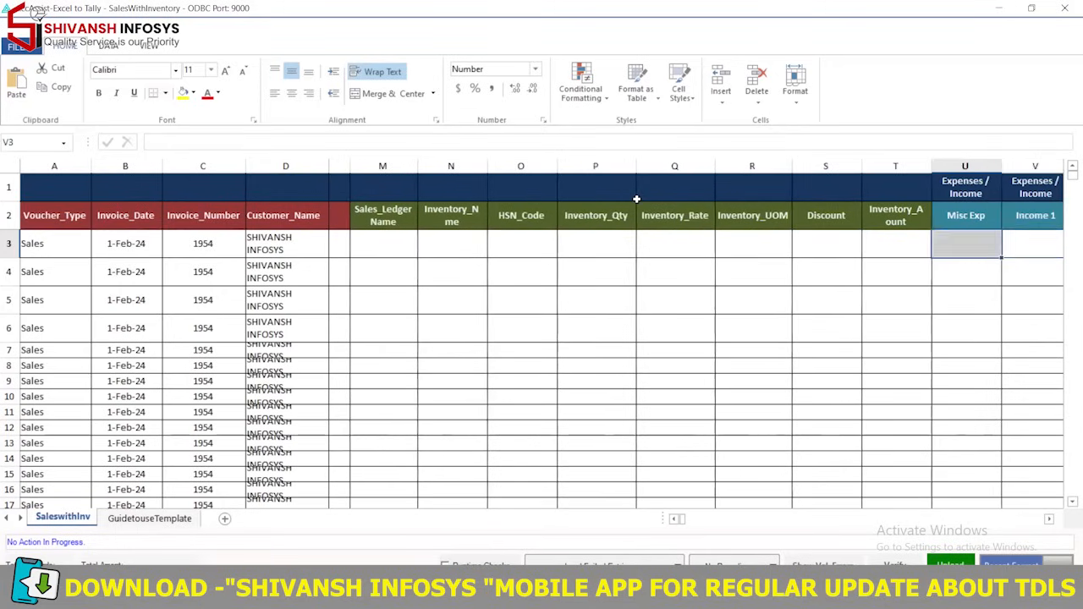
{"action": "left_click", "coordinate": [389, 245]}
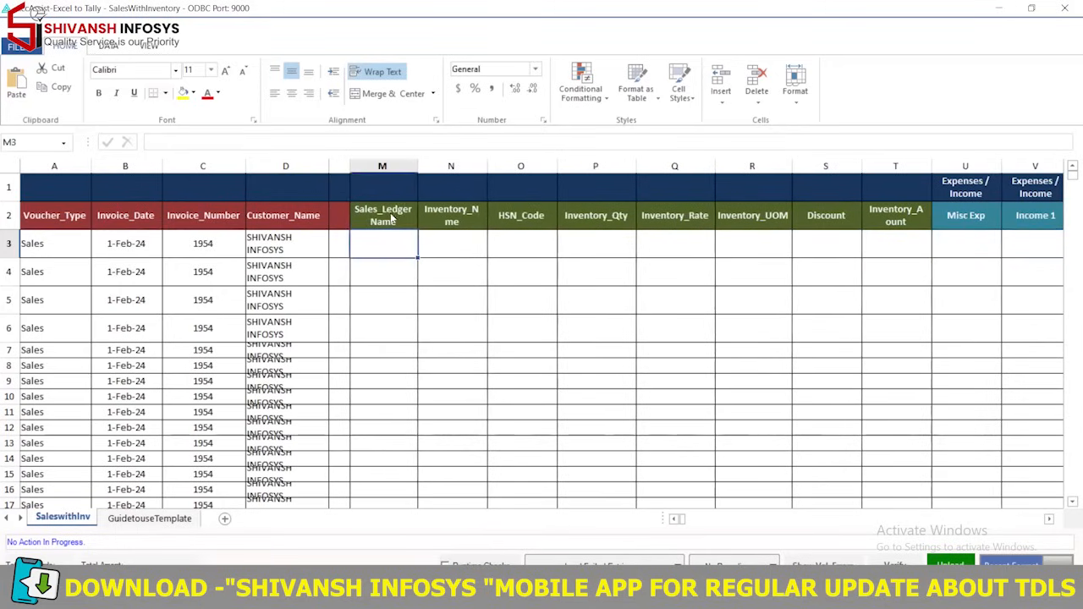
{"action": "double_click", "coordinate": [413, 248]}
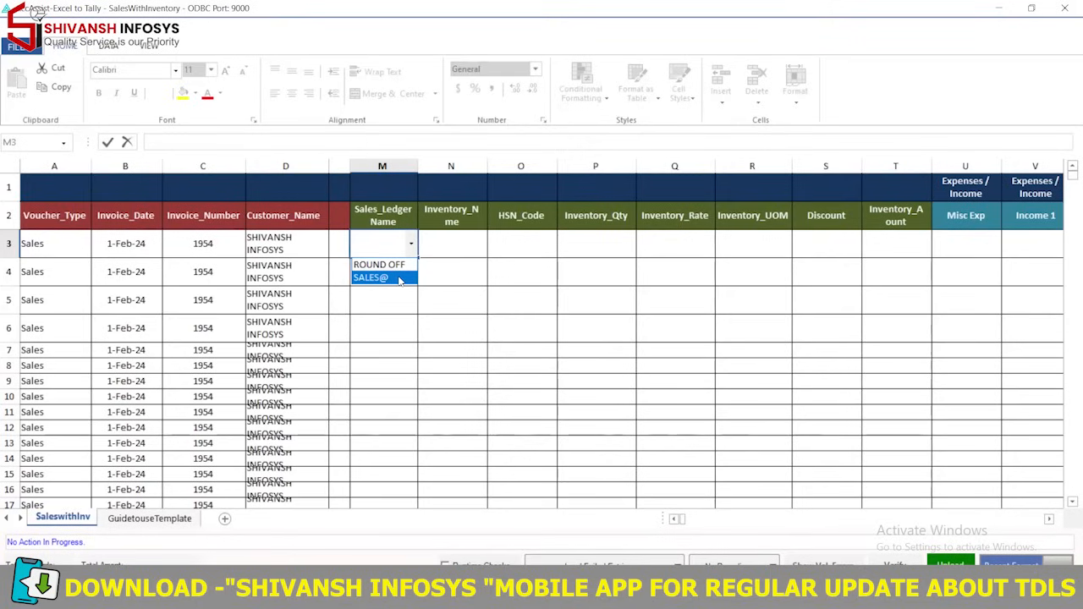
{"action": "left_click", "coordinate": [401, 280]}
{"action": "left_click", "coordinate": [401, 277]}
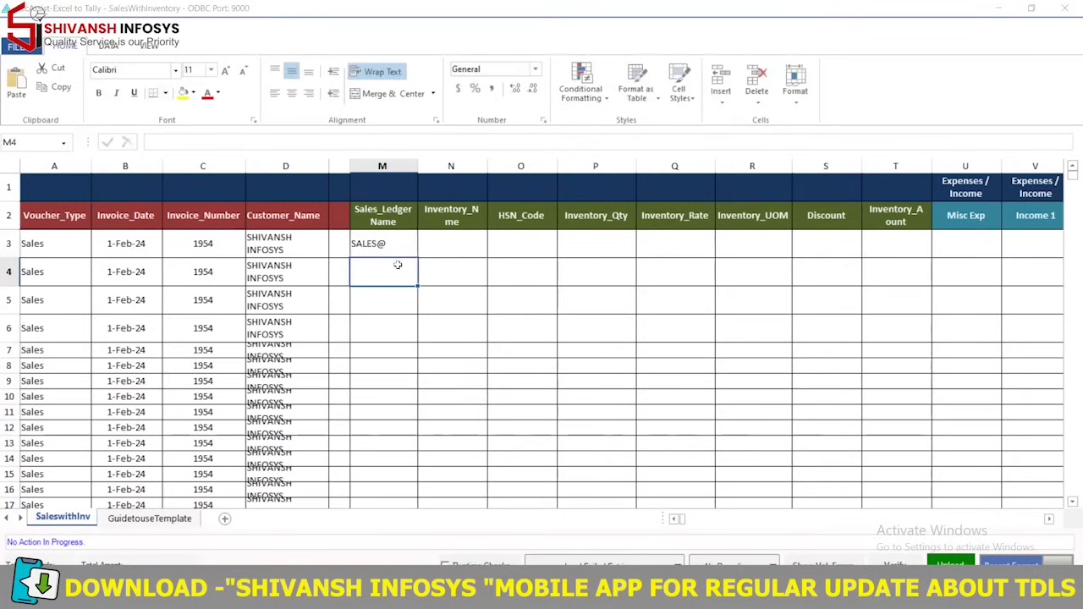
Fill the SALES@ ledger name from M3 down the Sales_Ledger Name column to the last invoice row, row 17
{"action": "left_click", "coordinate": [400, 238]}
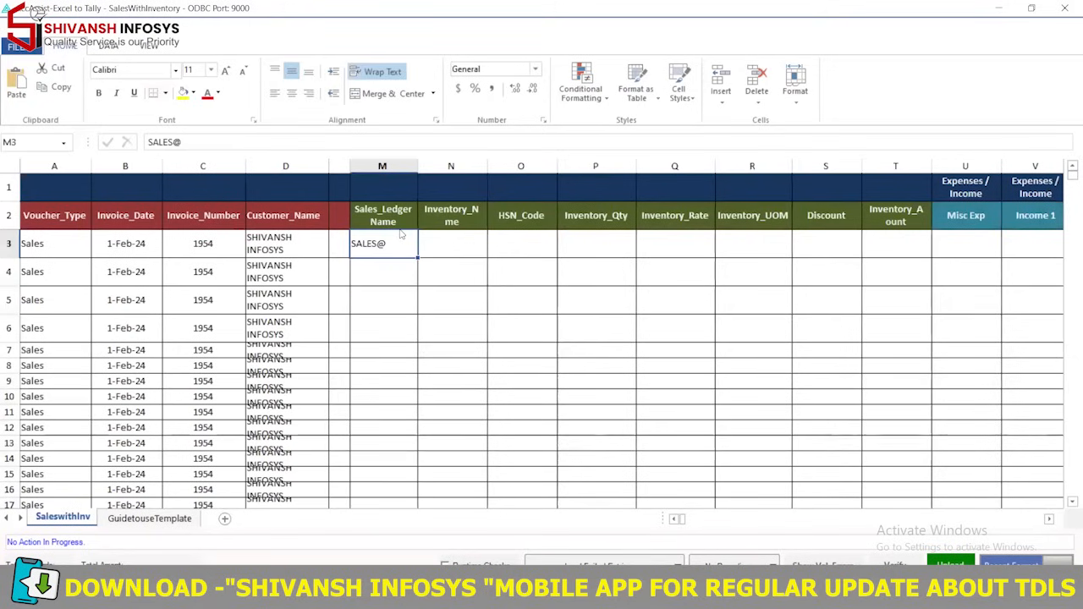
{"action": "key", "text": "shift+Down"}
{"action": "key", "text": "shift+Down"}
{"action": "key", "text": "shift+Down"}
{"action": "key", "text": "shift+Down"}
{"action": "key", "text": "shift+Down"}
{"action": "key", "text": "shift+Down"}
{"action": "key", "text": "shift+Down"}
{"action": "key", "text": "shift+Down"}
{"action": "key", "text": "shift+Down"}
{"action": "key", "text": "shift+Down"}
{"action": "key", "text": "shift+Down"}
{"action": "key", "text": "shift+Down"}
{"action": "key", "text": "shift+Down"}
{"action": "key", "text": "shift+Down"}
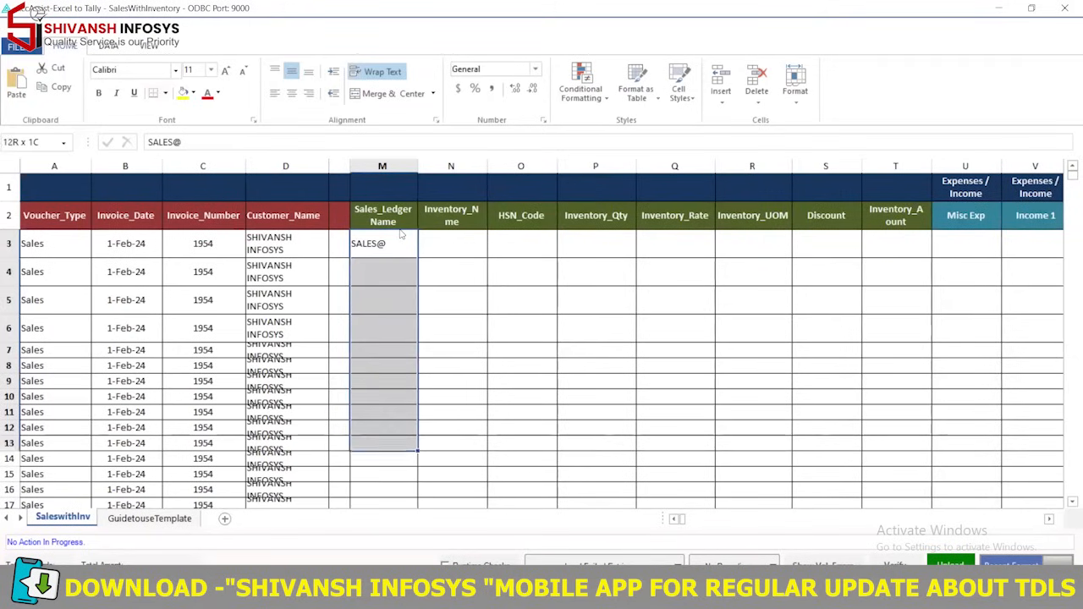
{"action": "key", "text": "ctrl+d"}
Copy the Product data from the demo workbook into the template's Inventory_Name column starting at N3
{"action": "left_click", "coordinate": [457, 237]}
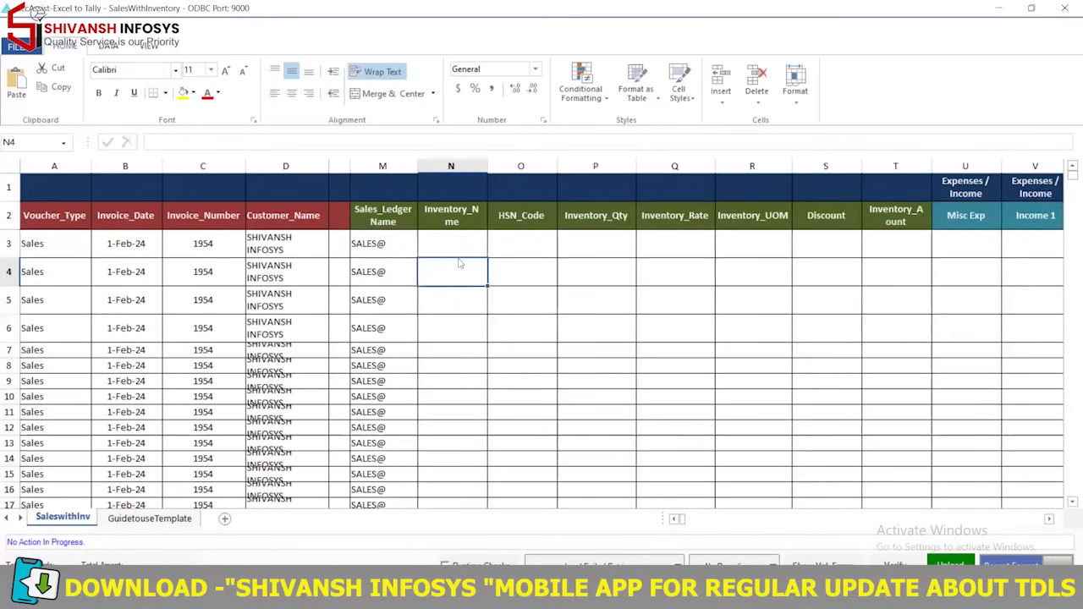
{"action": "left_click", "coordinate": [457, 248]}
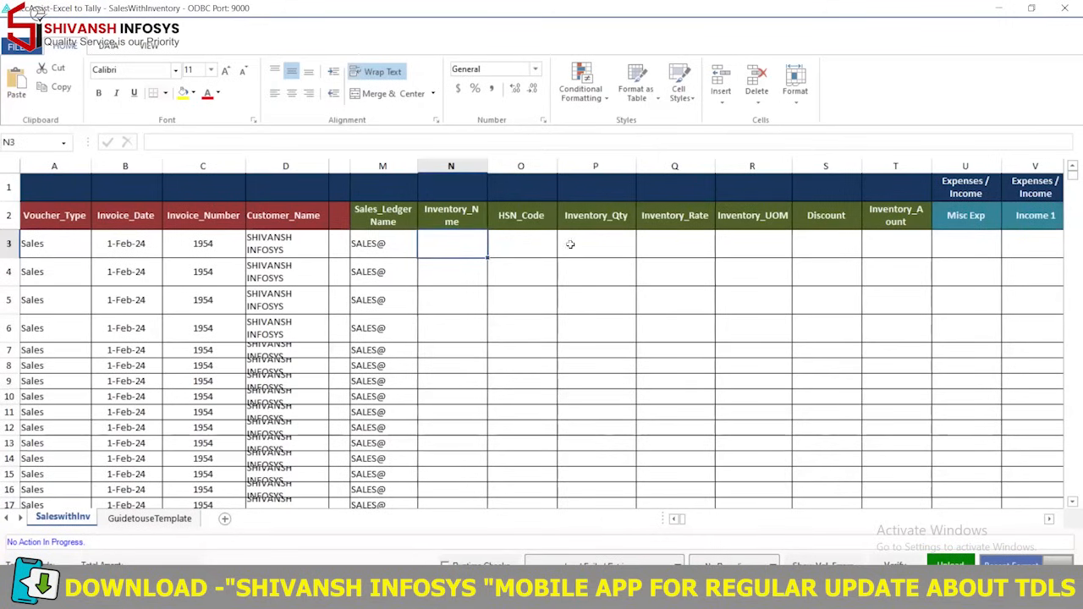
{"action": "key", "text": "alt+Tab"}
{"action": "left_click", "coordinate": [477, 186]}
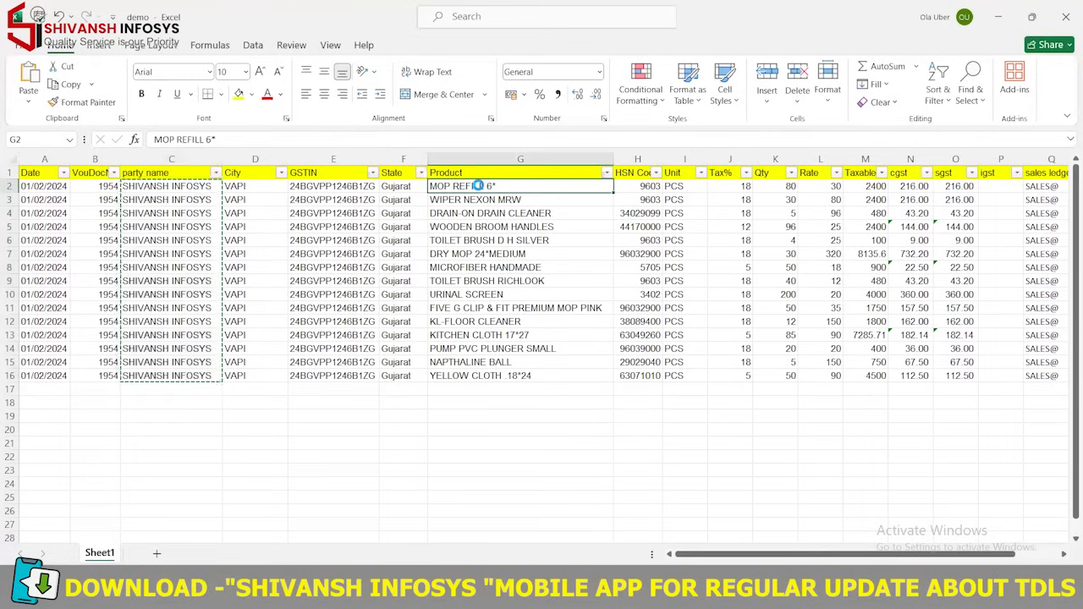
{"action": "key", "text": "ctrl+shift+Down"}
{"action": "key", "text": "ctrl+c"}
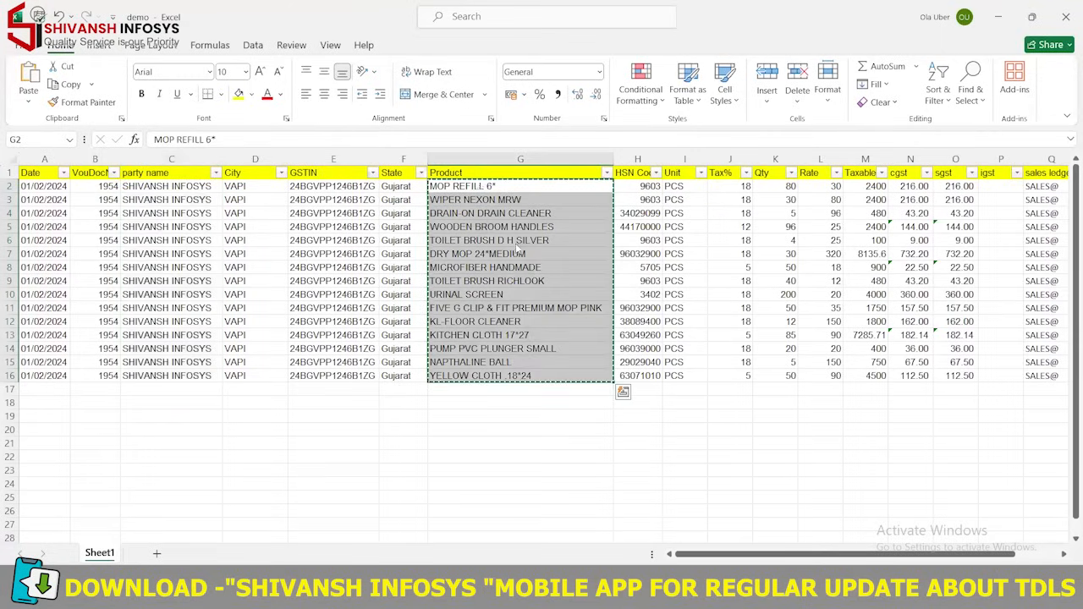
{"action": "key", "text": "alt+Tab"}
{"action": "key", "text": "ctrl+shift+Down"}
{"action": "key", "text": "ctrl+v"}
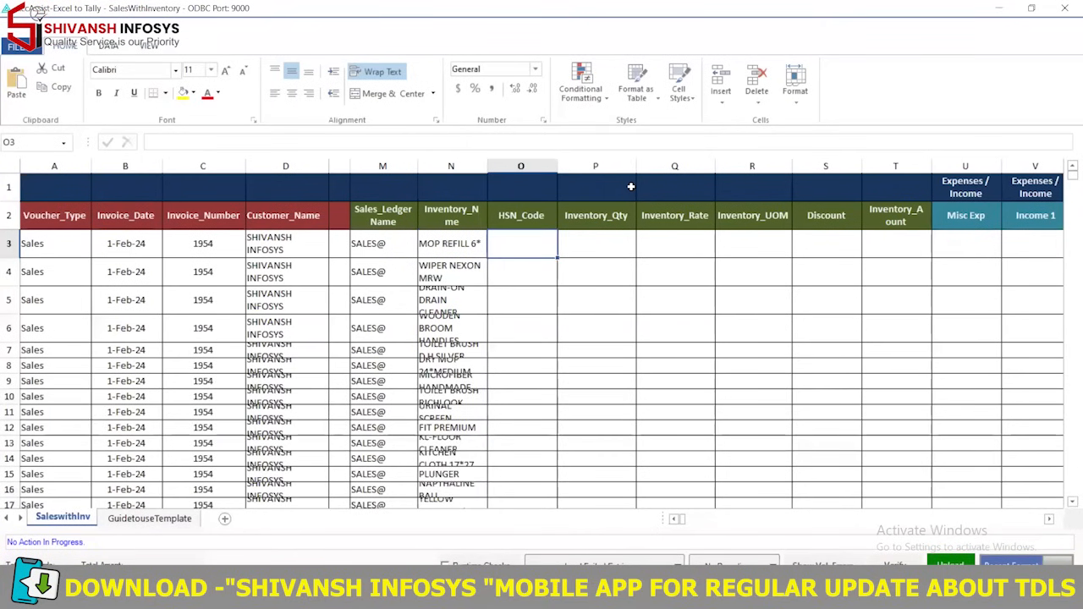
Copy the HSN code data from the demo workbook into the template's HSN_Code column starting at O3
{"action": "key", "text": "alt+Tab"}
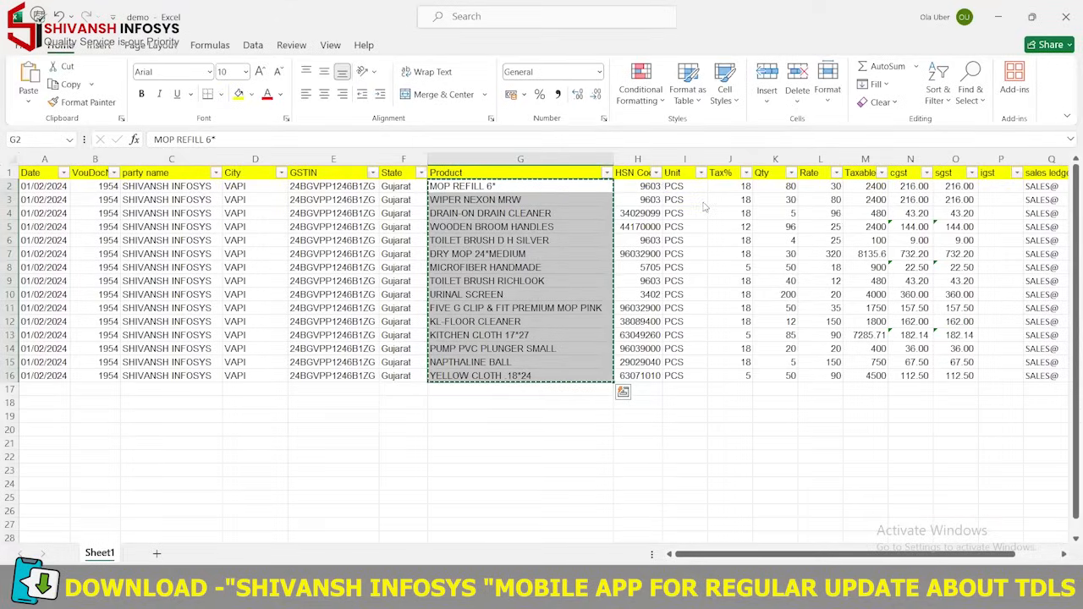
{"action": "left_click", "coordinate": [638, 186]}
{"action": "key", "text": "ctrl+shift+Down"}
{"action": "key", "text": "ctrl+c"}
{"action": "left_click", "coordinate": [675, 217]}
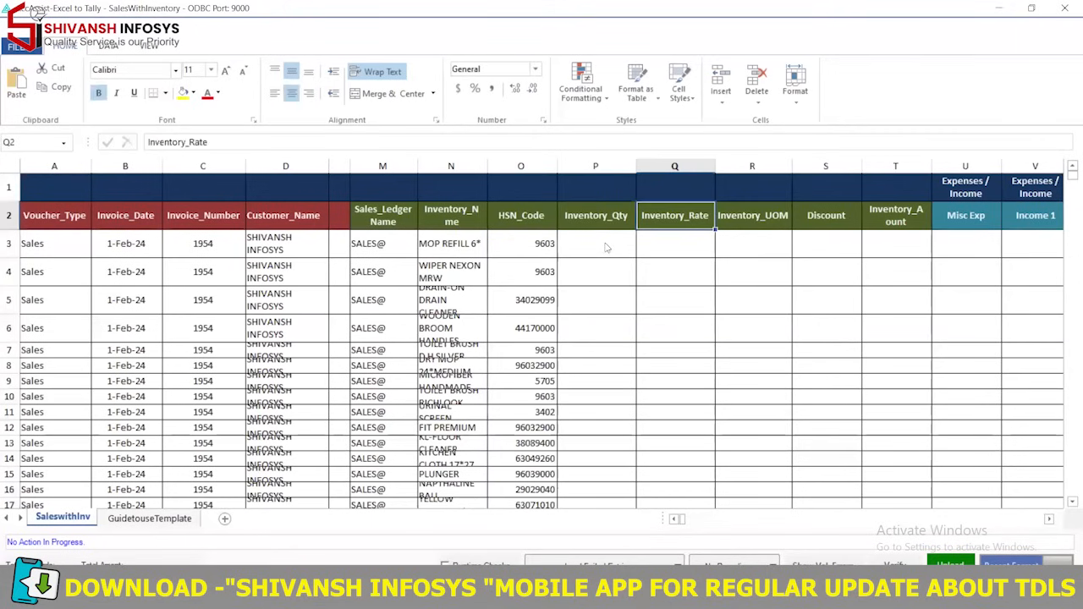
Copy the Qty and Rate data from the demo workbook into the template's Inventory_Qty and Inventory_Rate columns starting at P3
{"action": "left_click", "coordinate": [607, 246]}
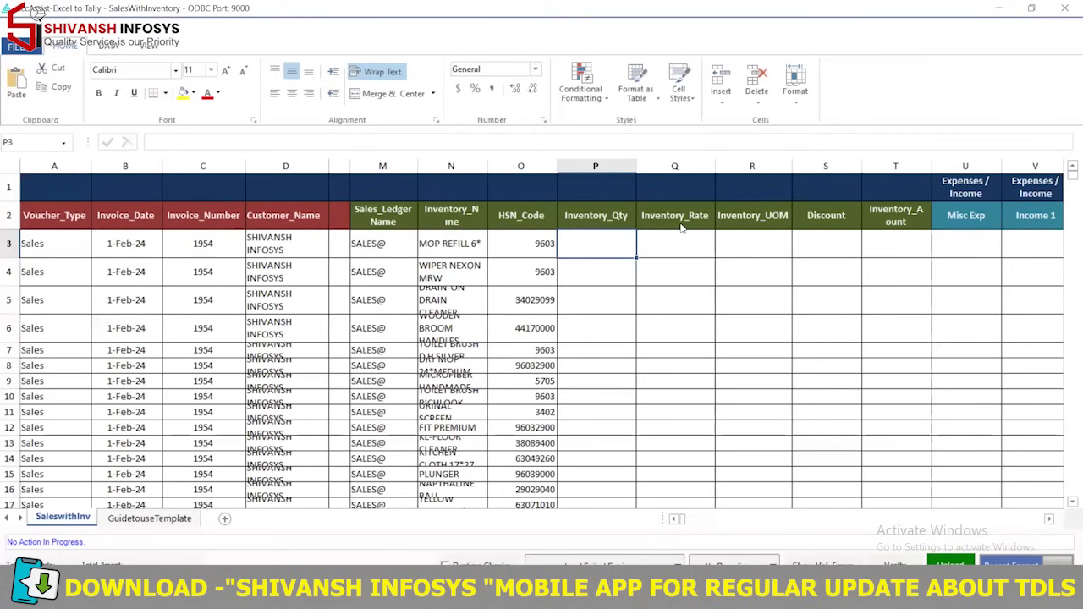
{"action": "key", "text": "alt+Tab"}
{"action": "left_click_drag", "start_coordinate": [775, 185], "coordinate": [812, 373]}
{"action": "key", "text": "ctrl+c"}
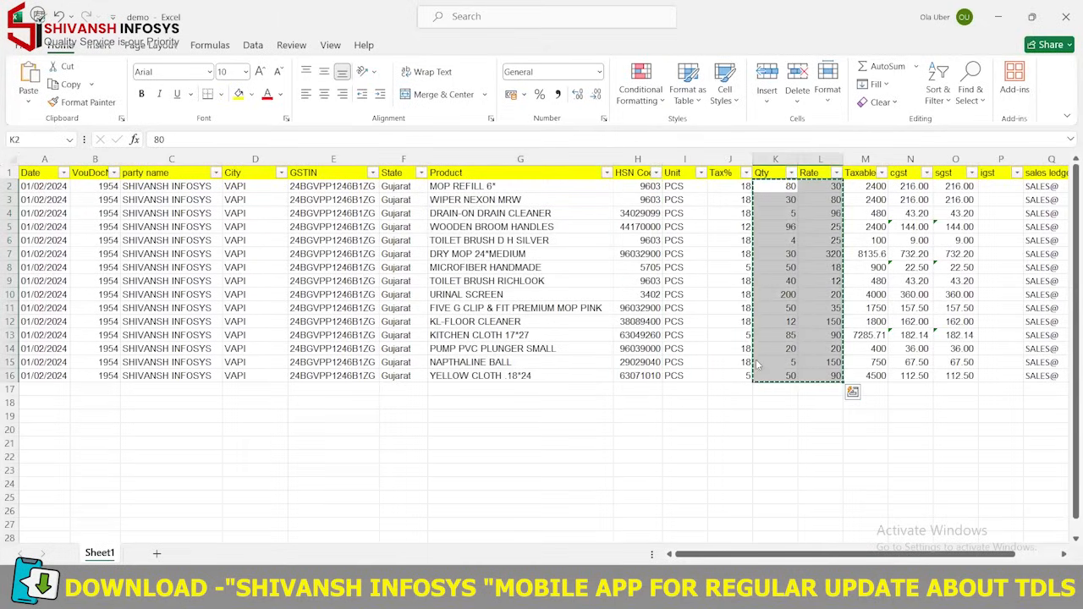
{"action": "key", "text": "alt+Tab"}
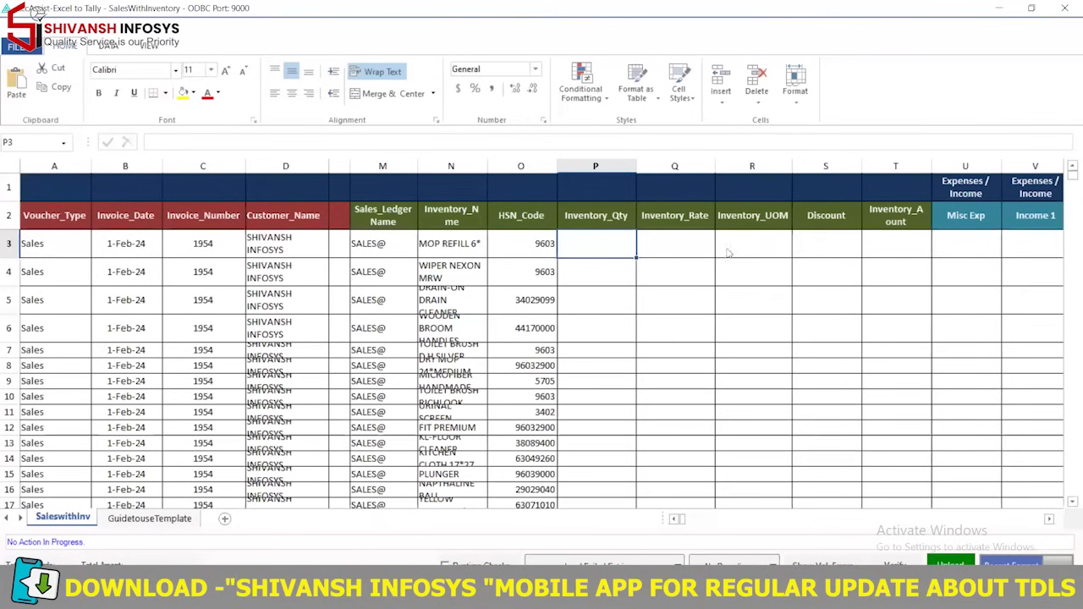
{"action": "key", "text": "ctrl+v"}
{"action": "left_click", "coordinate": [770, 246]}
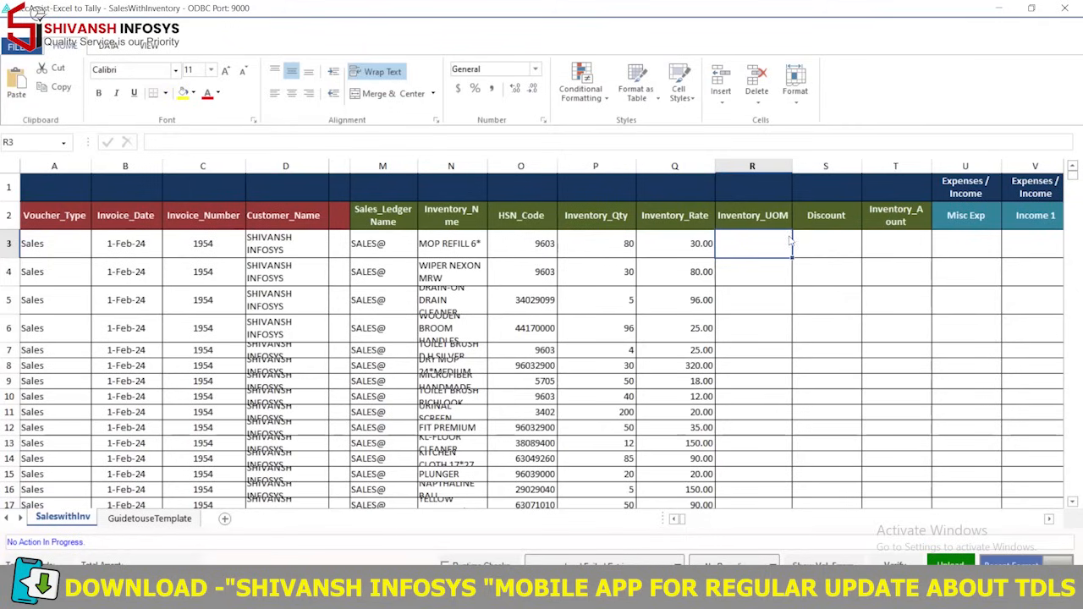
{"action": "key", "text": "alt+Tab"}
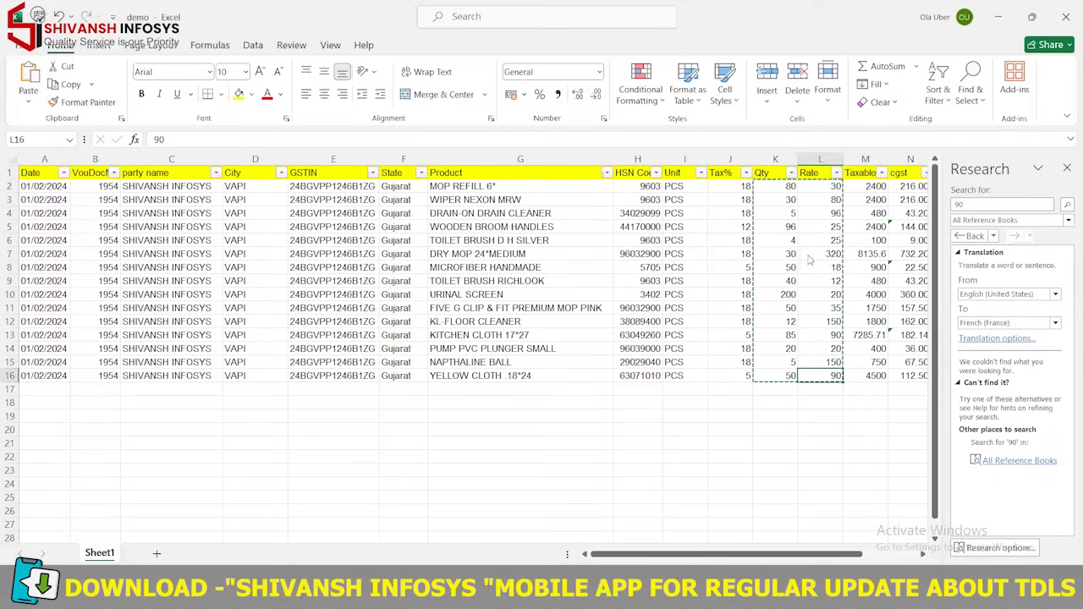
{"action": "key", "text": "alt+Tab"}
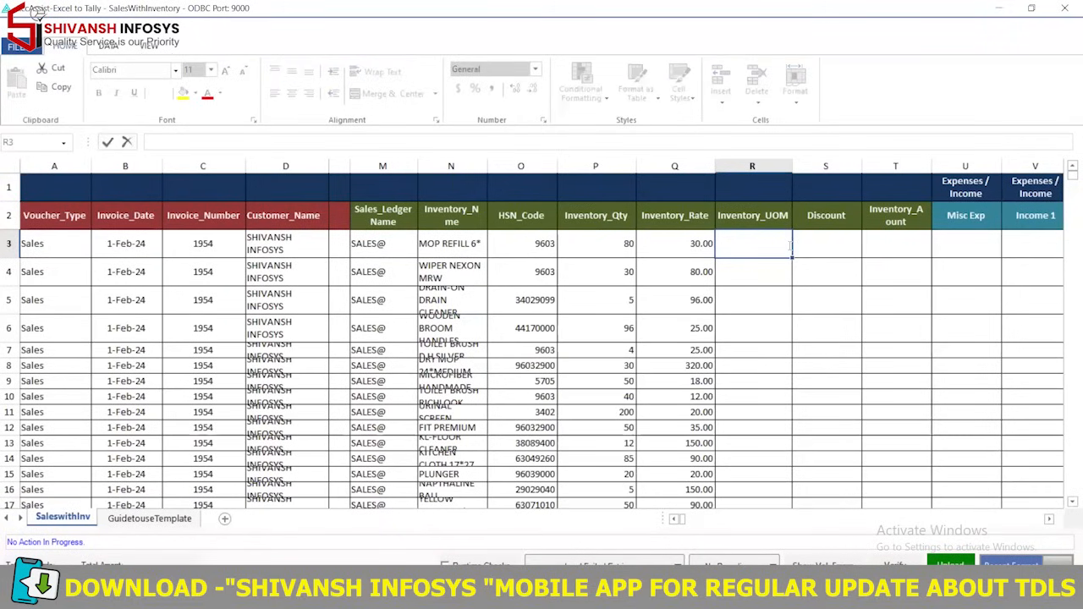
{"action": "key", "text": "Tab"}
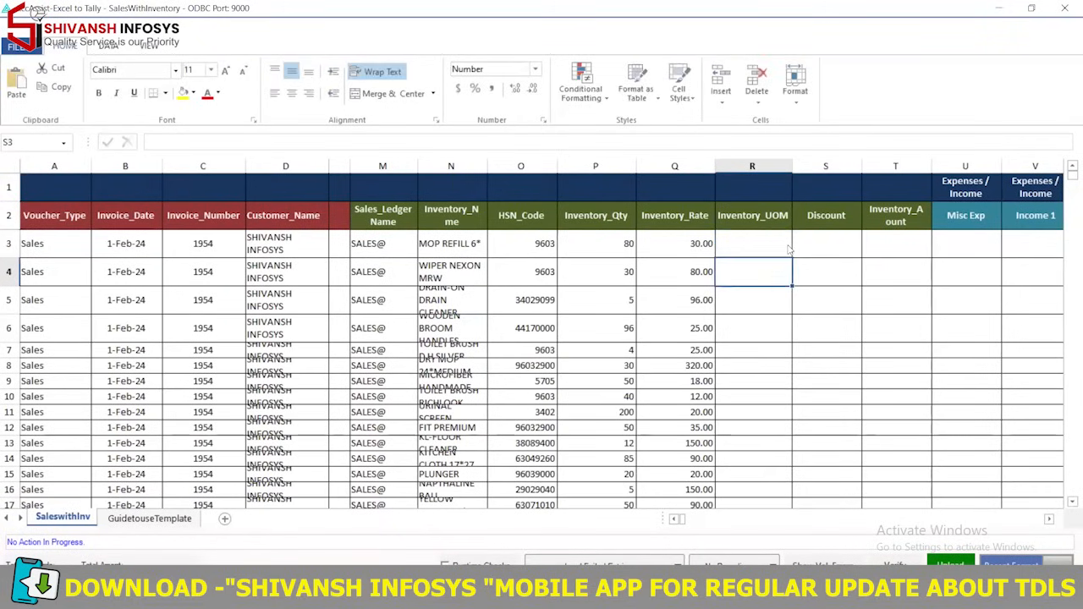
{"action": "double_click", "coordinate": [787, 249]}
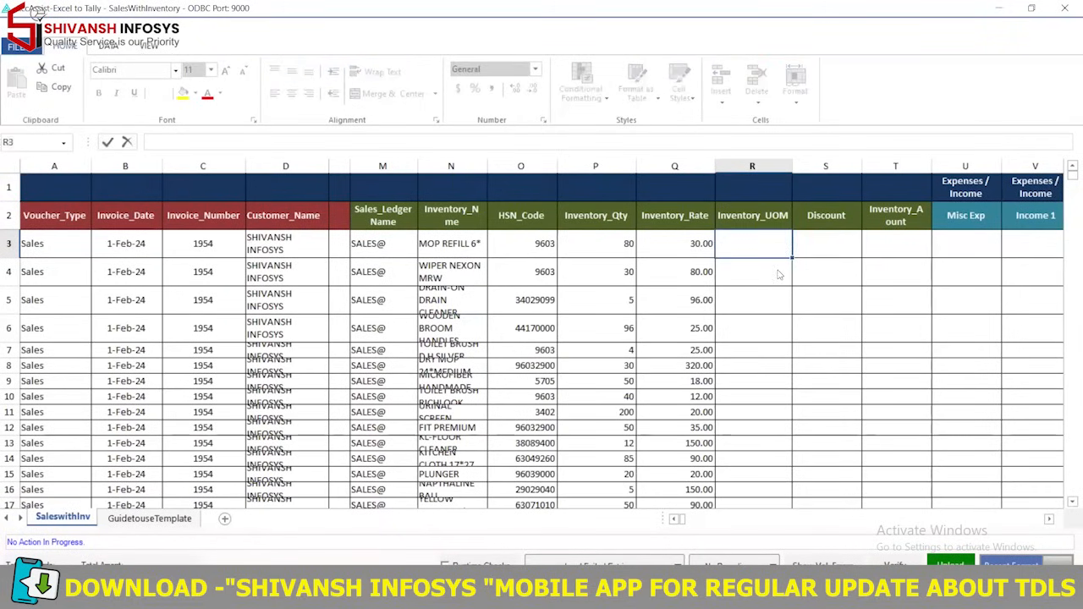
{"action": "left_click", "coordinate": [779, 275]}
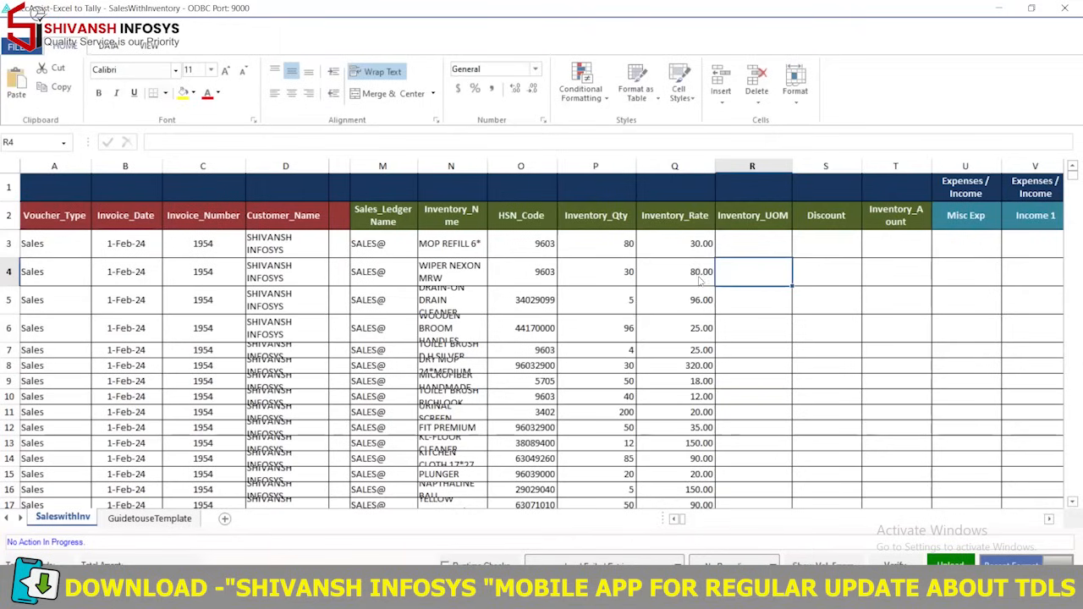
{"action": "key", "text": "alt+Tab"}
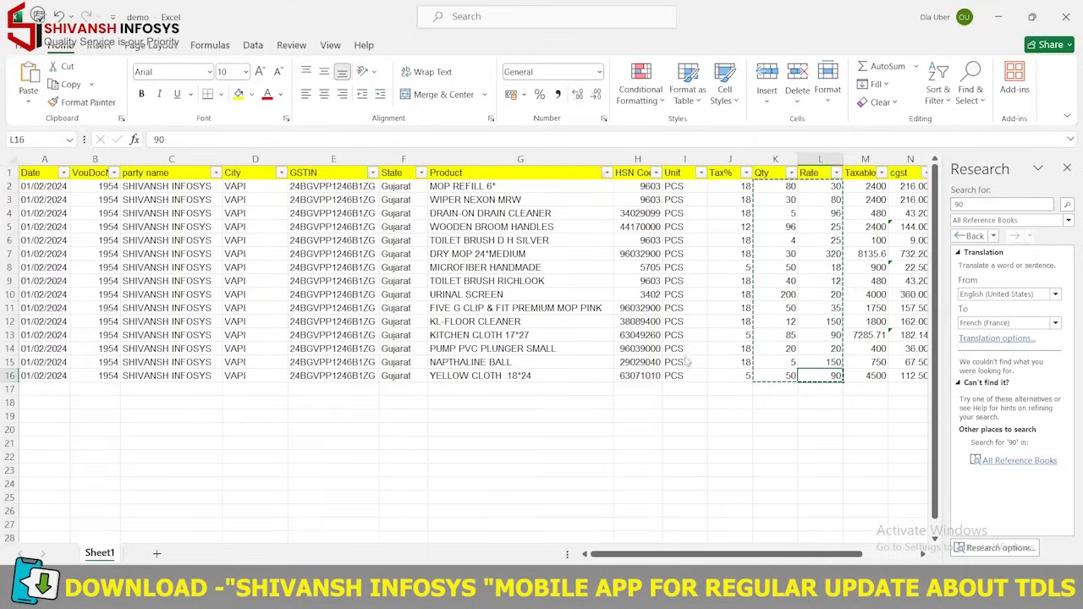
{"action": "key", "text": "alt+Tab"}
{"action": "key", "text": "alt+Tab"}
{"action": "key", "text": "alt+Tab"}
{"action": "key", "text": "F5"}
{"action": "key", "text": "Return"}
{"action": "key", "text": "alt+Tab"}
{"action": "key", "text": "alt+Tab"}
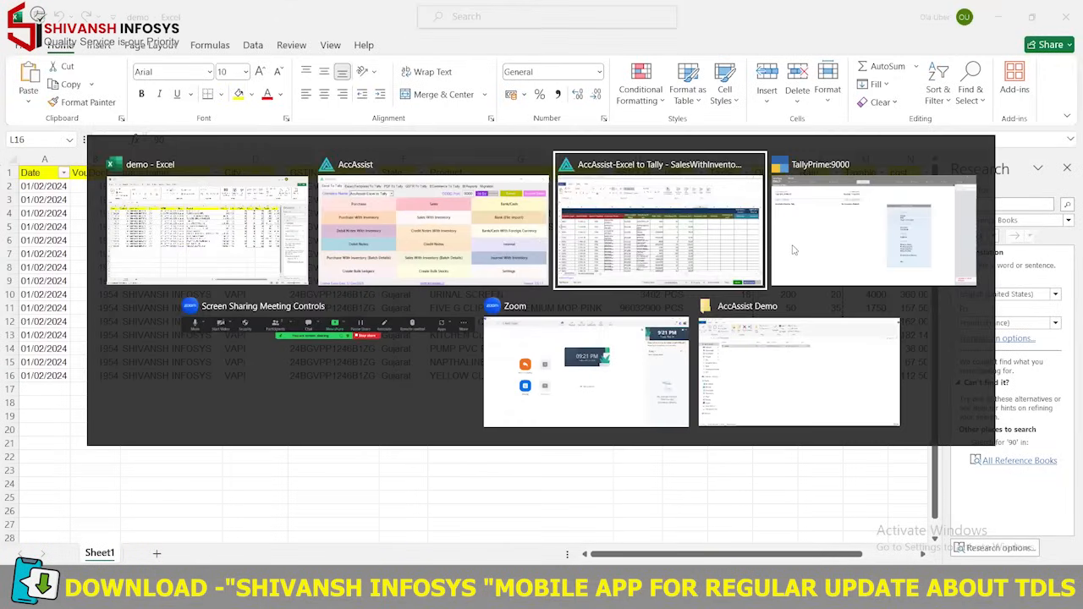
{"action": "double_click", "coordinate": [788, 246]}
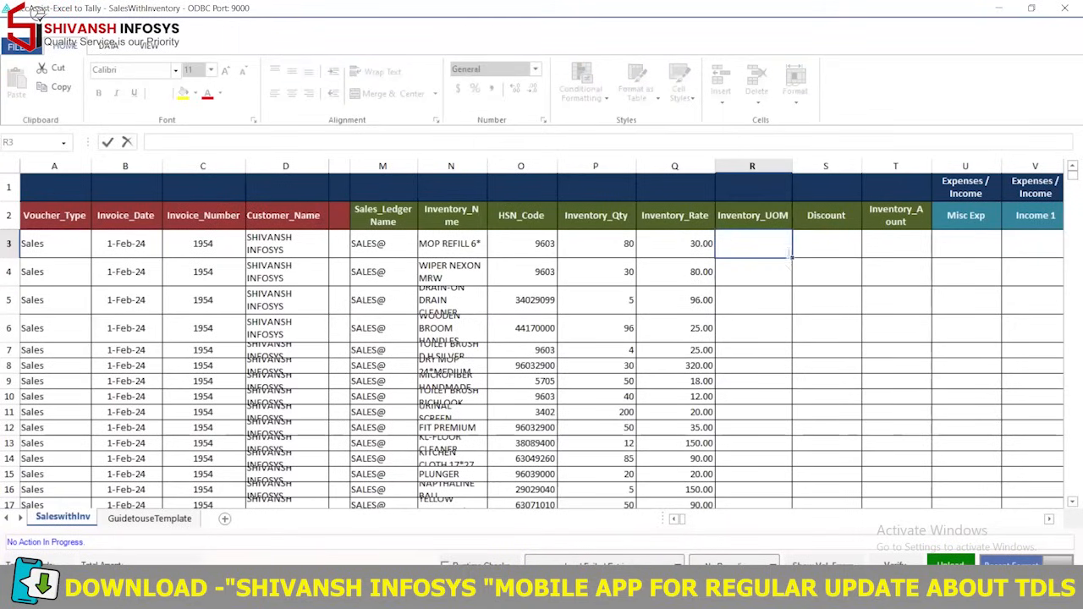
{"action": "key", "text": "Escape"}
Close the demo workbook's Research pane and copy the PCS unit from I2 into the template's first Inventory_UOM cell, R3
{"action": "key", "text": "alt+Tab"}
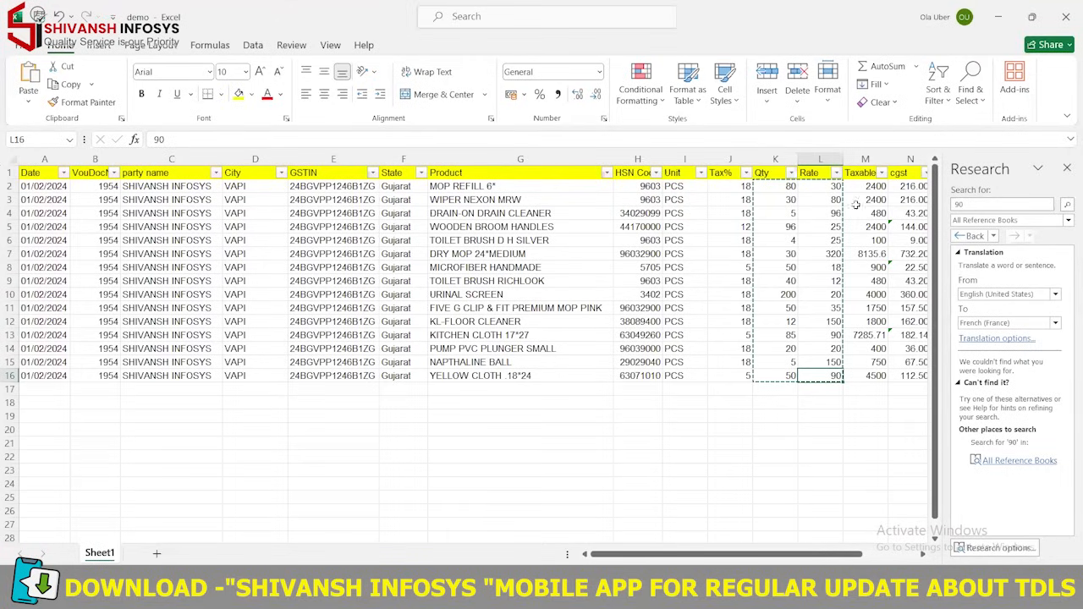
{"action": "left_click", "coordinate": [1067, 168]}
{"action": "left_click", "coordinate": [684, 186]}
{"action": "key", "text": "ctrl+c"}
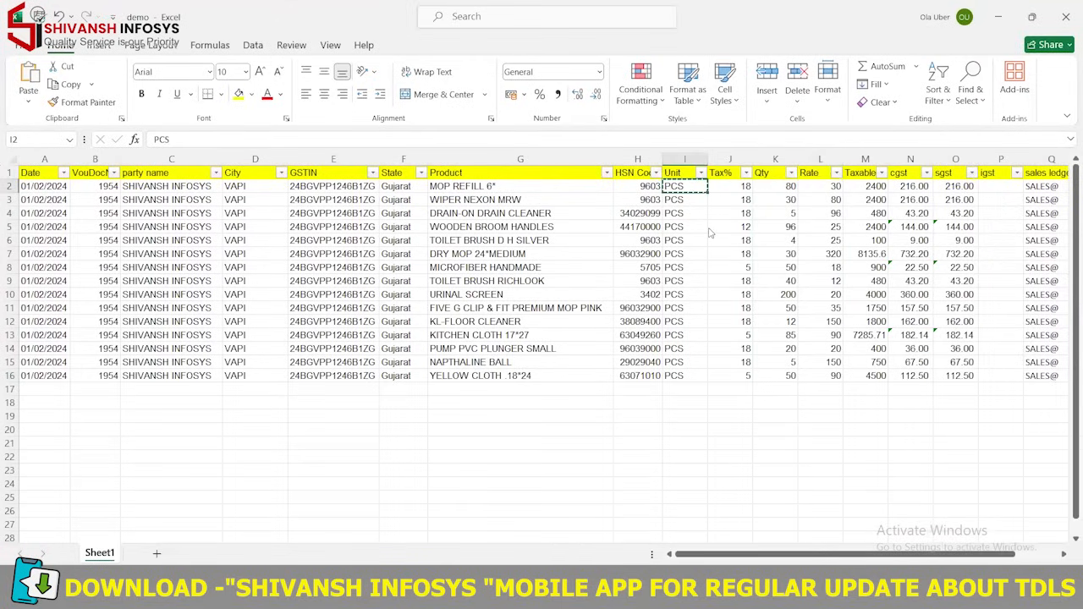
{"action": "key", "text": "alt+Tab"}
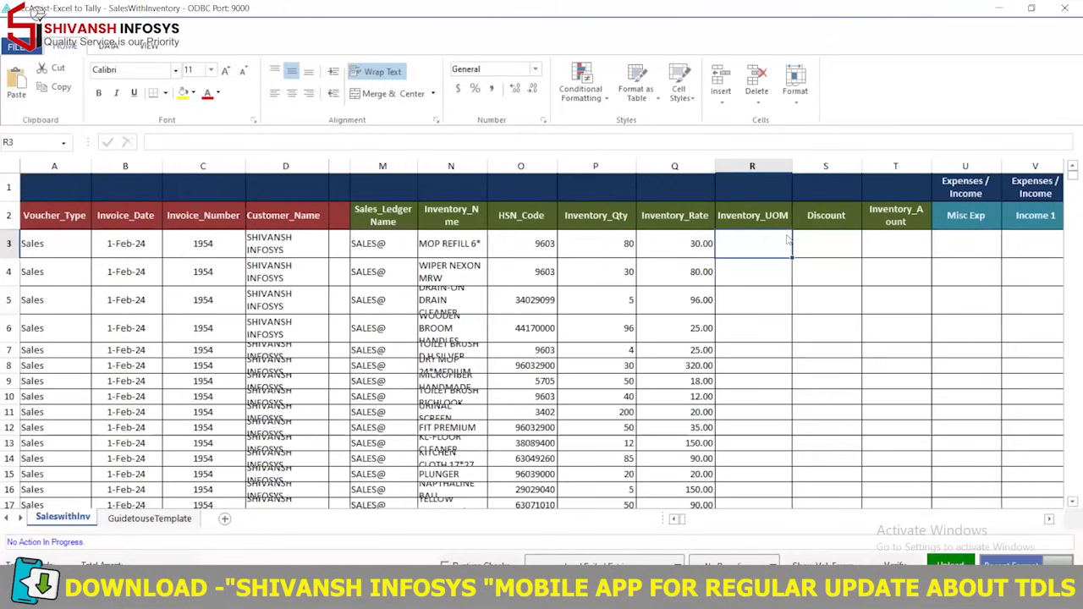
{"action": "key", "text": "shift+Down"}
{"action": "key", "text": "Up"}
{"action": "key", "text": "Down"}
{"action": "key", "text": "ctrl+v"}
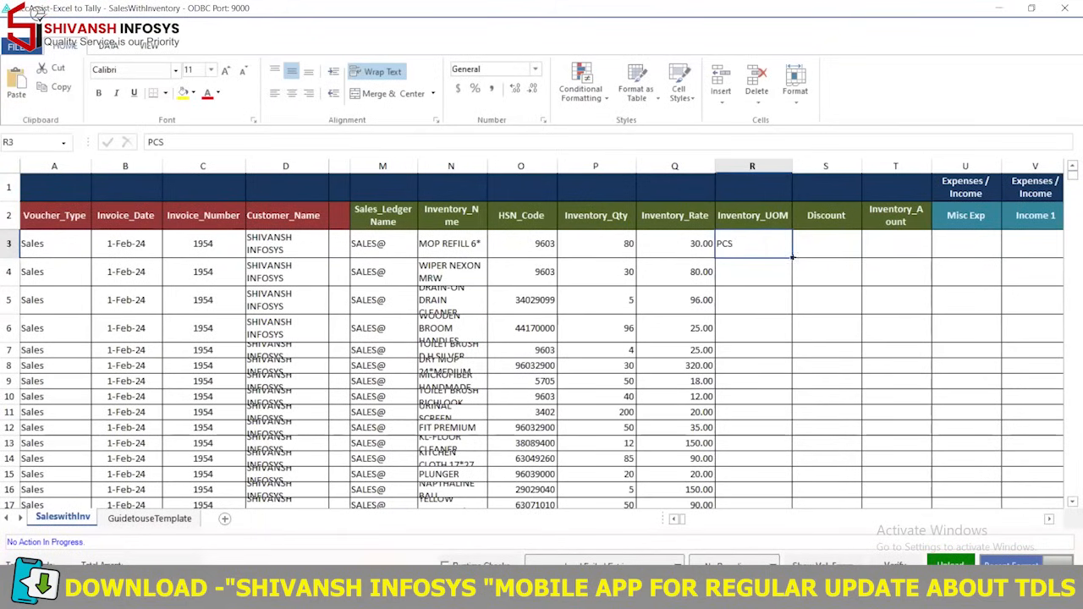
Fill the PCS unit from R3 down the Inventory_UOM column to row 17
{"action": "left_click_drag", "start_coordinate": [780, 322], "coordinate": [781, 348]}
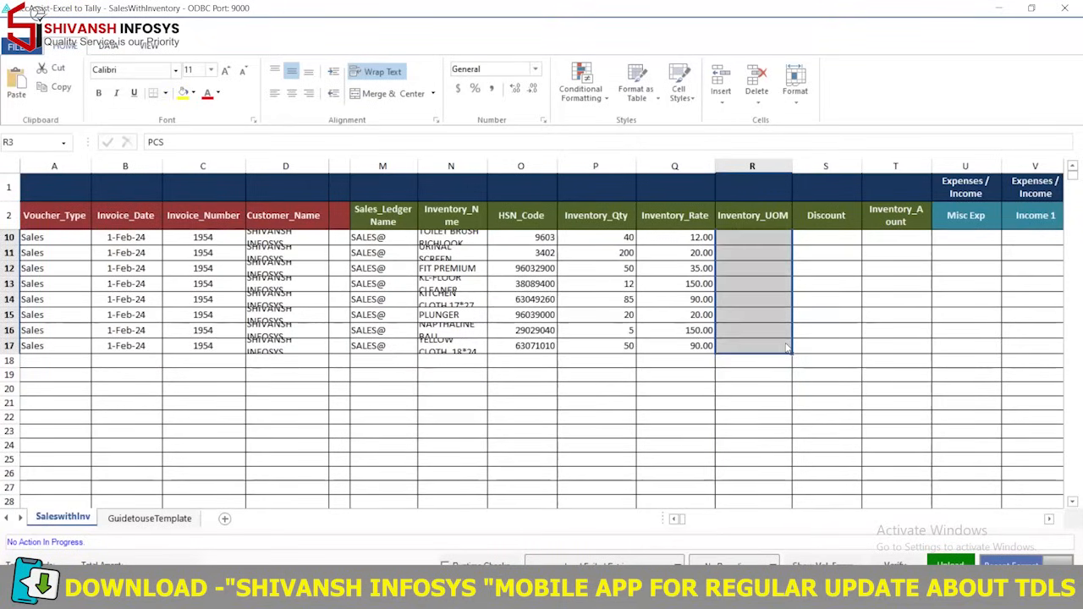
{"action": "scroll", "coordinate": [786, 347], "scroll_direction": "up", "scroll_amount": 2}
{"action": "left_click", "coordinate": [756, 243]}
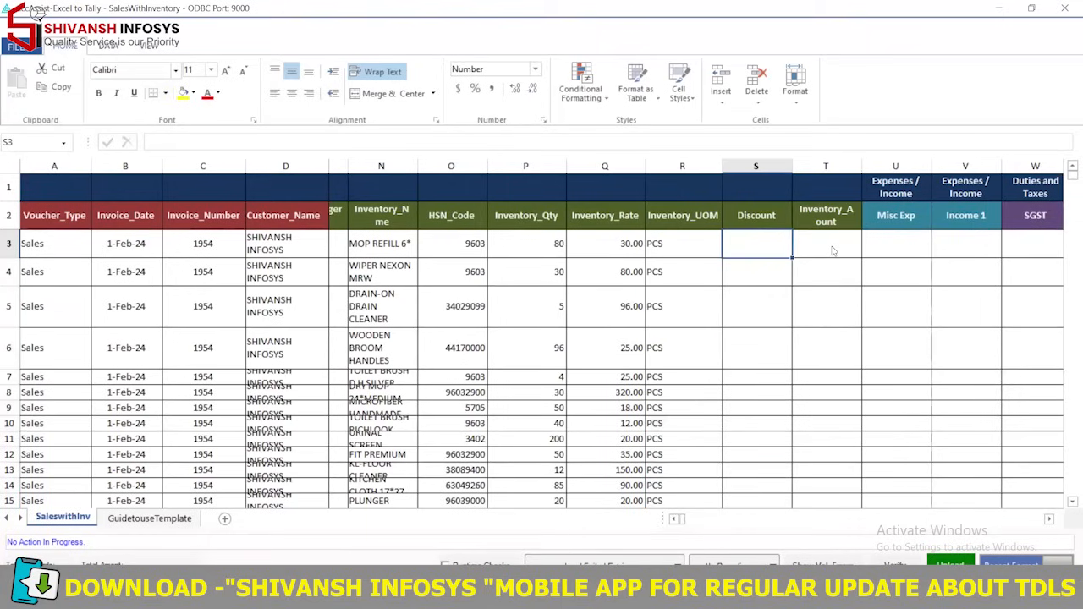
Copy the Taxable amounts from the demo workbook into the template's inventory amount column starting at T3
{"action": "left_click", "coordinate": [833, 250]}
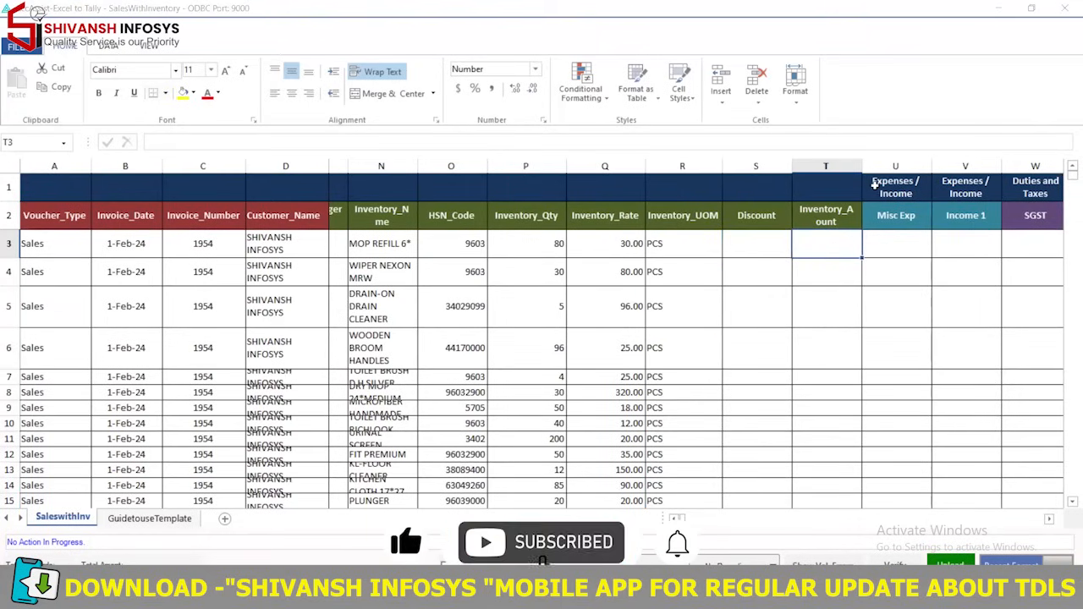
{"action": "key", "text": "alt+Tab"}
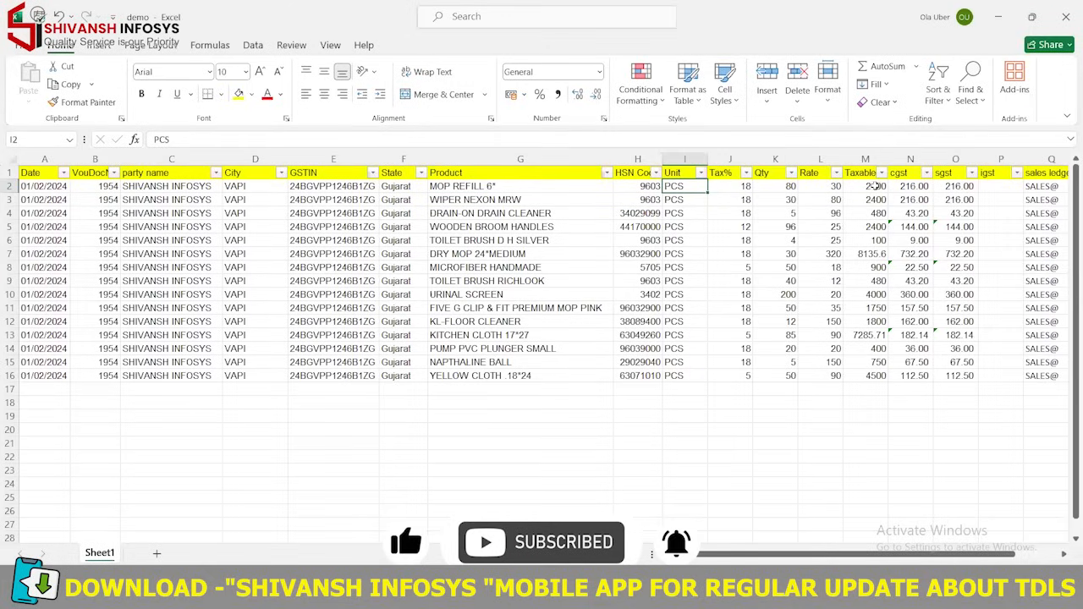
{"action": "left_click", "coordinate": [876, 186]}
{"action": "key", "text": "ctrl+shift+Down"}
{"action": "key", "text": "ctrl+c"}
{"action": "key", "text": "alt+Tab"}
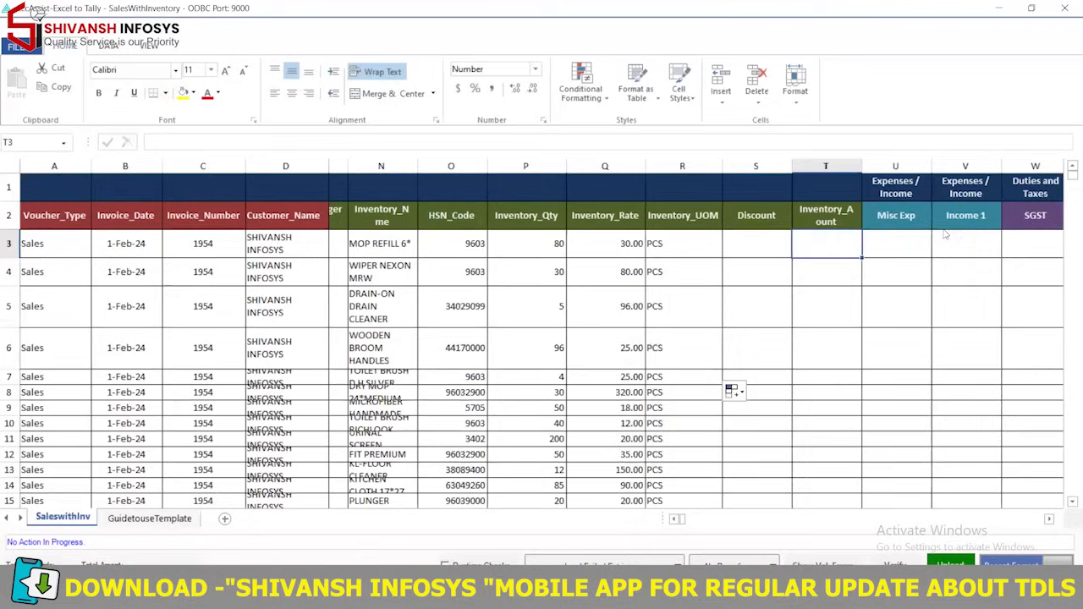
{"action": "left_click", "coordinate": [781, 243]}
{"action": "key", "text": "ctrl+v"}
{"action": "key", "text": "Right"}
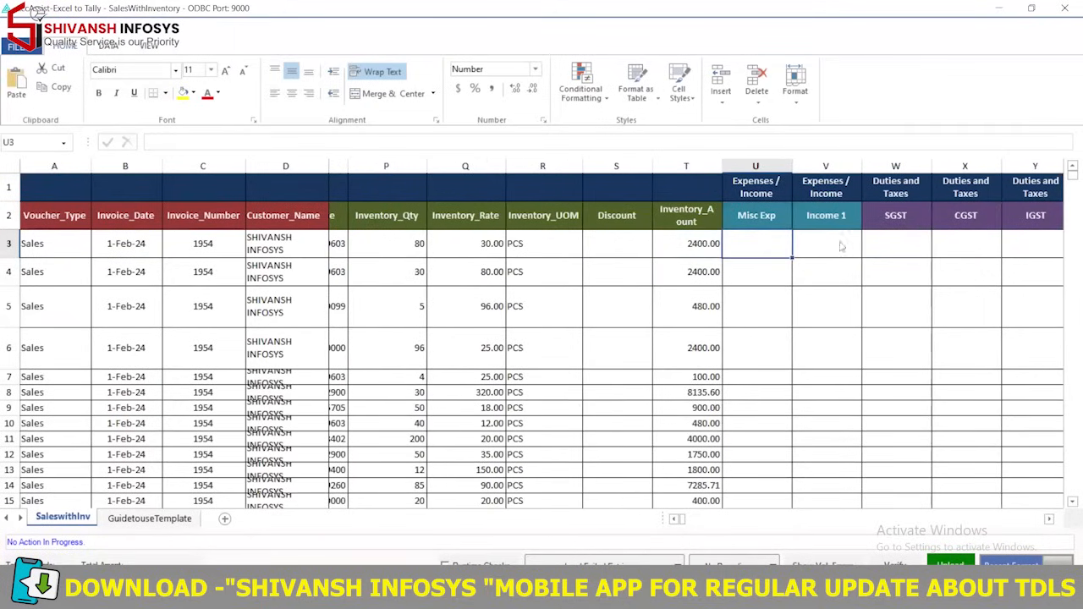
Choose SGST as the tax ledger in the header of the first Duties and Taxes column (W2)
{"action": "key", "text": "Right"}
{"action": "left_click", "coordinate": [915, 244]}
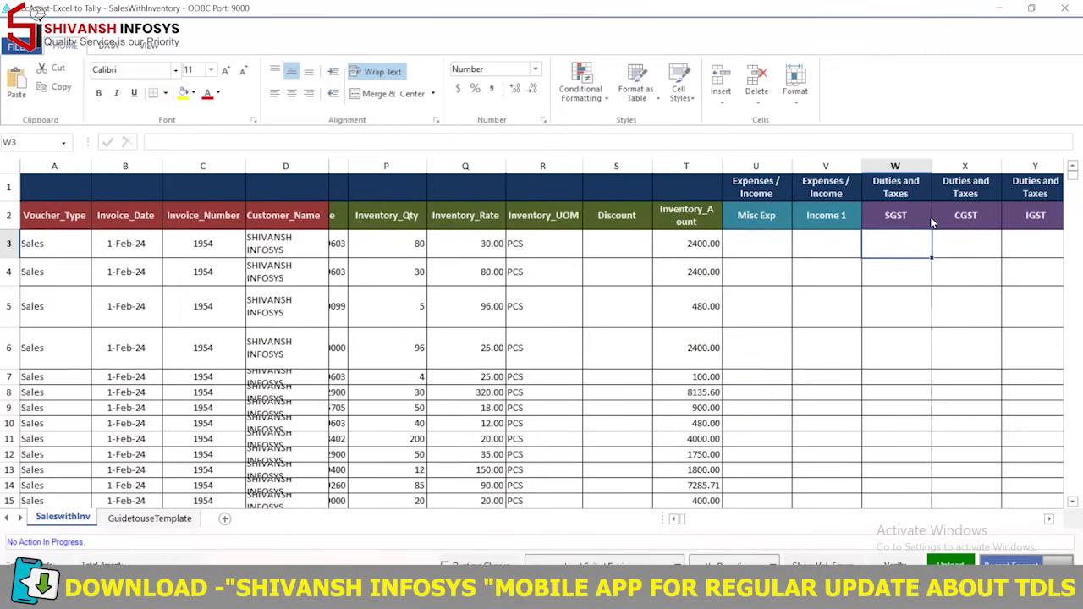
{"action": "left_click", "coordinate": [925, 218]}
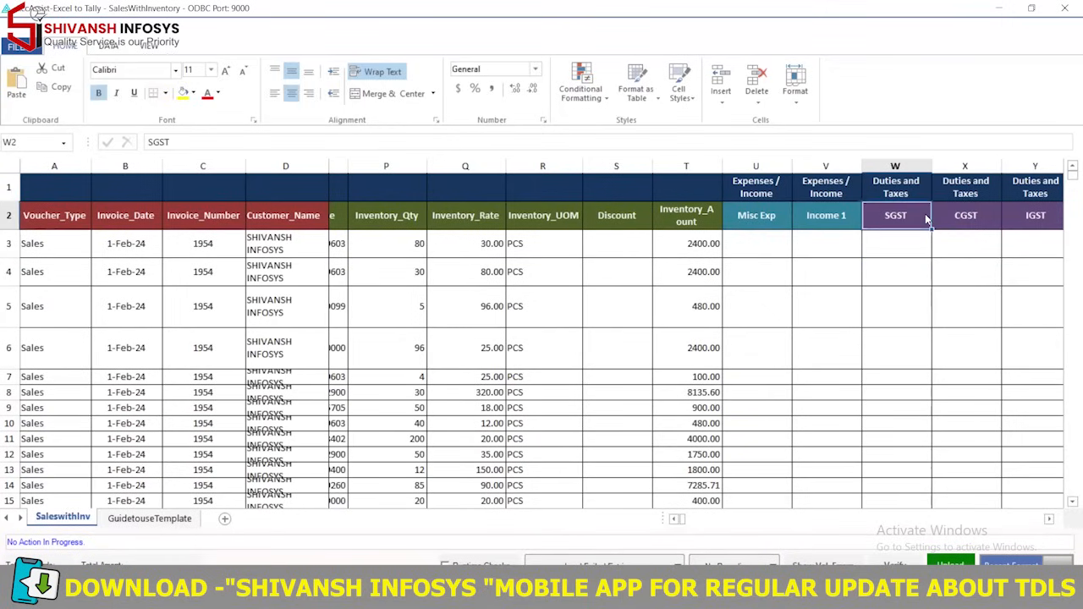
{"action": "double_click", "coordinate": [926, 220]}
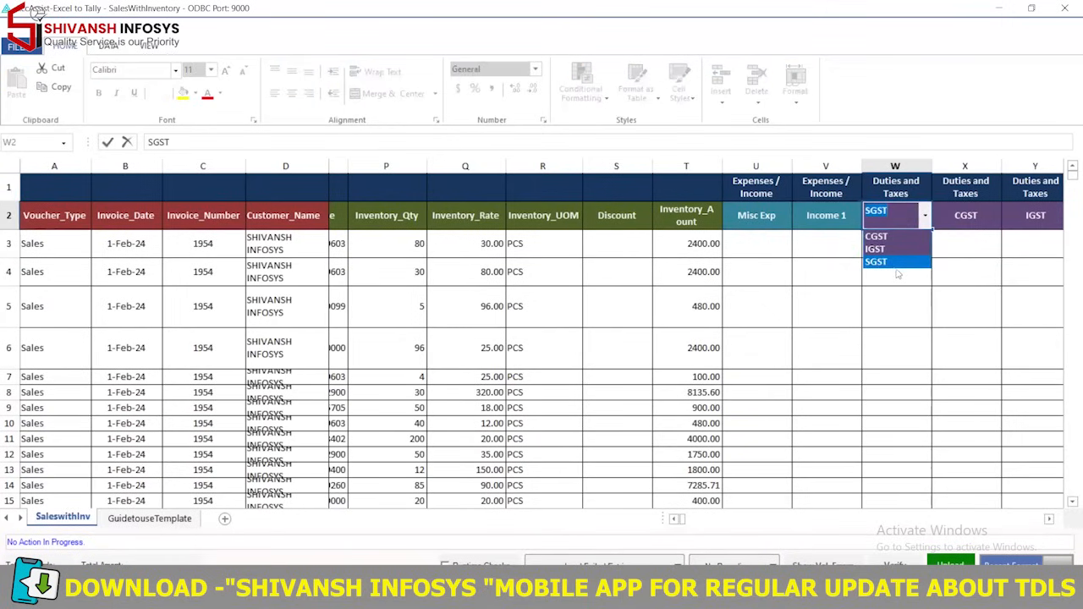
{"action": "left_click", "coordinate": [897, 262]}
{"action": "left_click", "coordinate": [901, 253]}
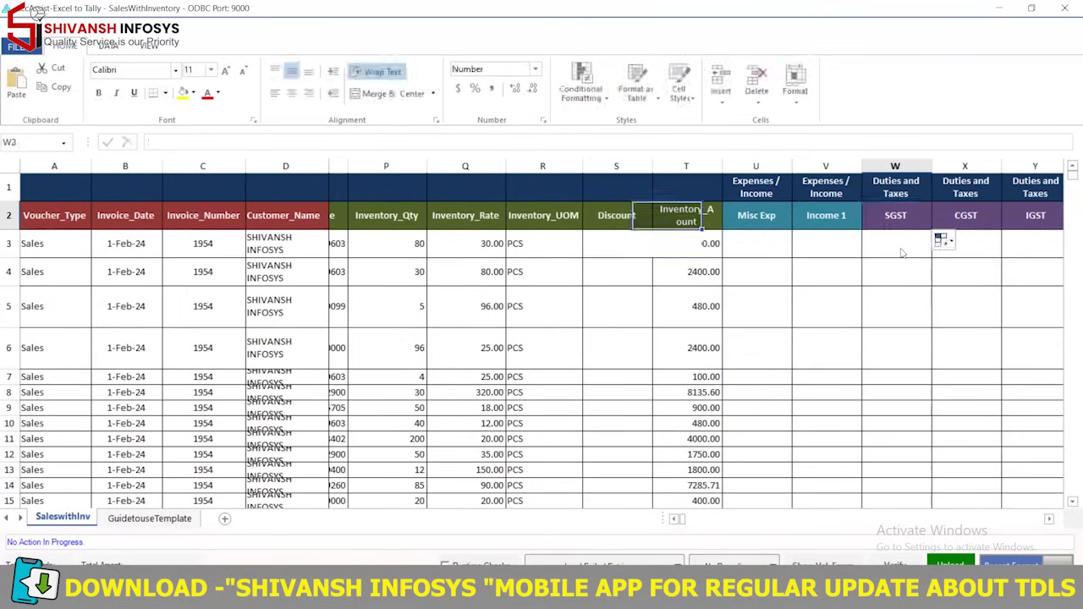
Copy the sgst amounts from the demo workbook into the template's SGST and CGST columns, starting at W3 and X3
{"action": "scroll", "coordinate": [931, 220], "scroll_direction": "right", "scroll_amount": 3}
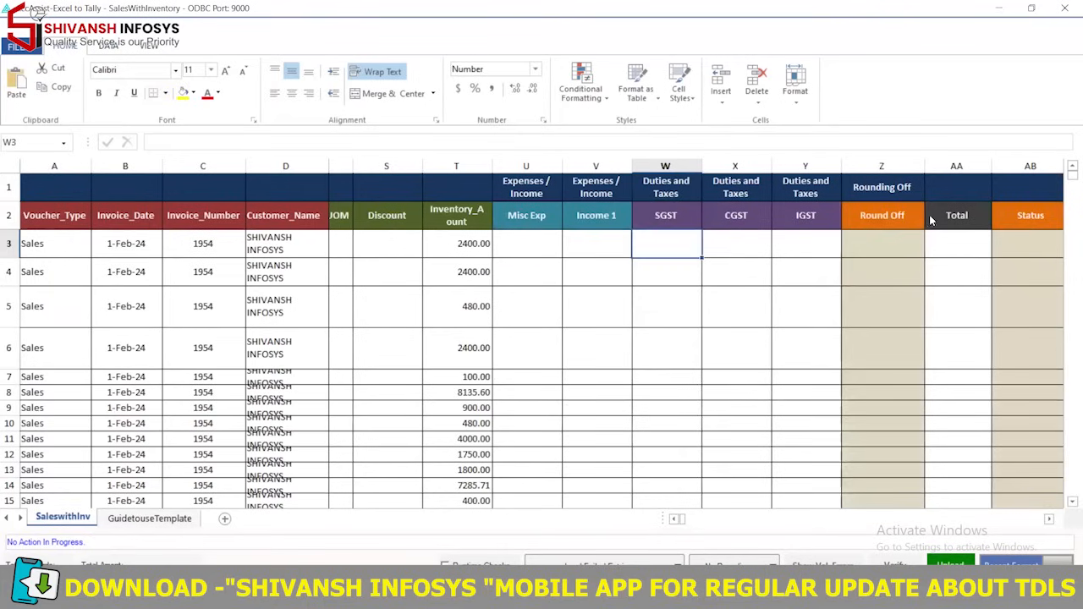
{"action": "double_click", "coordinate": [766, 218]}
{"action": "key", "text": "Escape"}
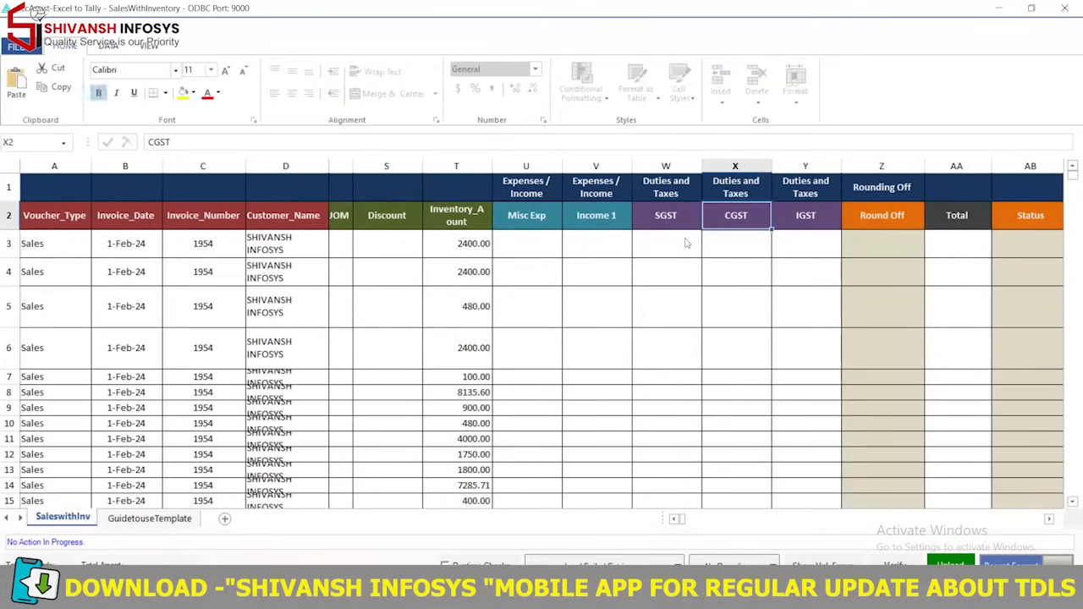
{"action": "key", "text": "alt+Tab"}
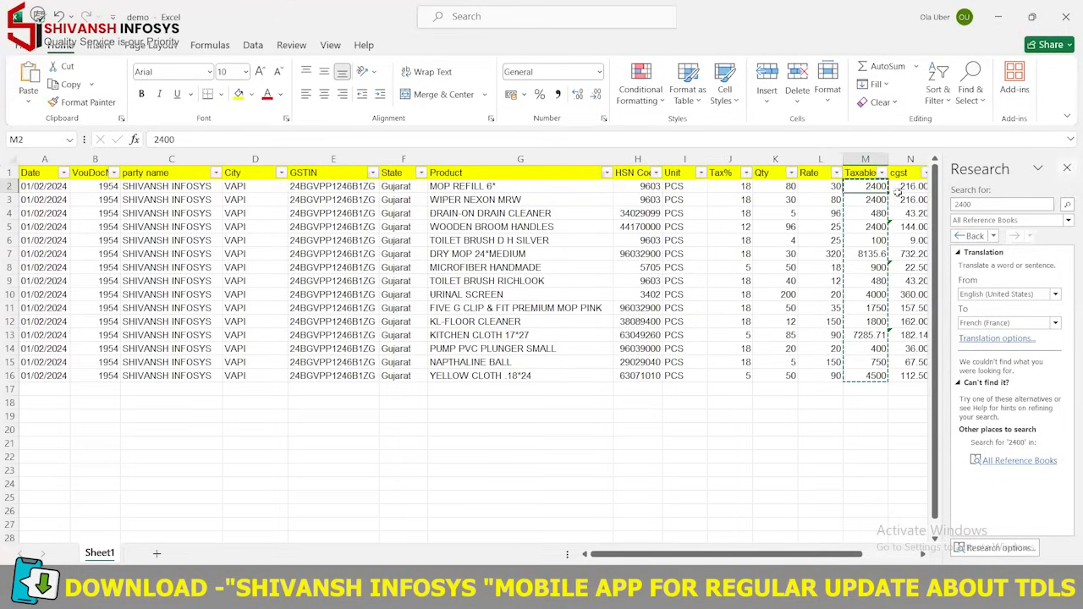
{"action": "left_click", "coordinate": [1067, 170]}
{"action": "left_click", "coordinate": [950, 185]}
{"action": "key", "text": "ctrl+shift+Down"}
{"action": "key", "text": "ctrl+c"}
{"action": "key", "text": "alt+Tab"}
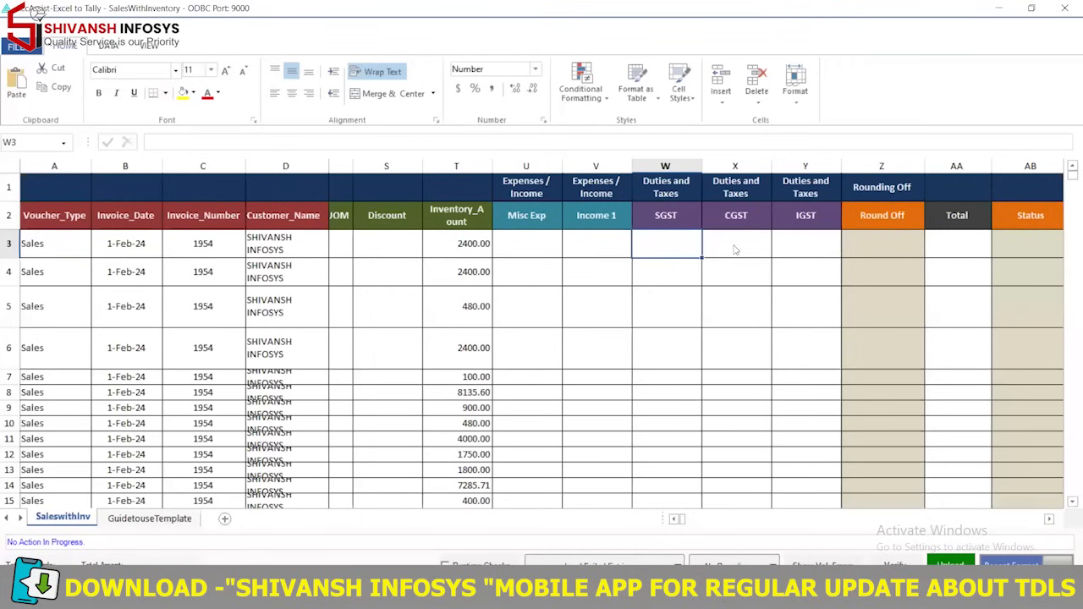
{"action": "key", "text": "ctrl+v"}
{"action": "key", "text": "Right"}
{"action": "key", "text": "ctrl+v"}
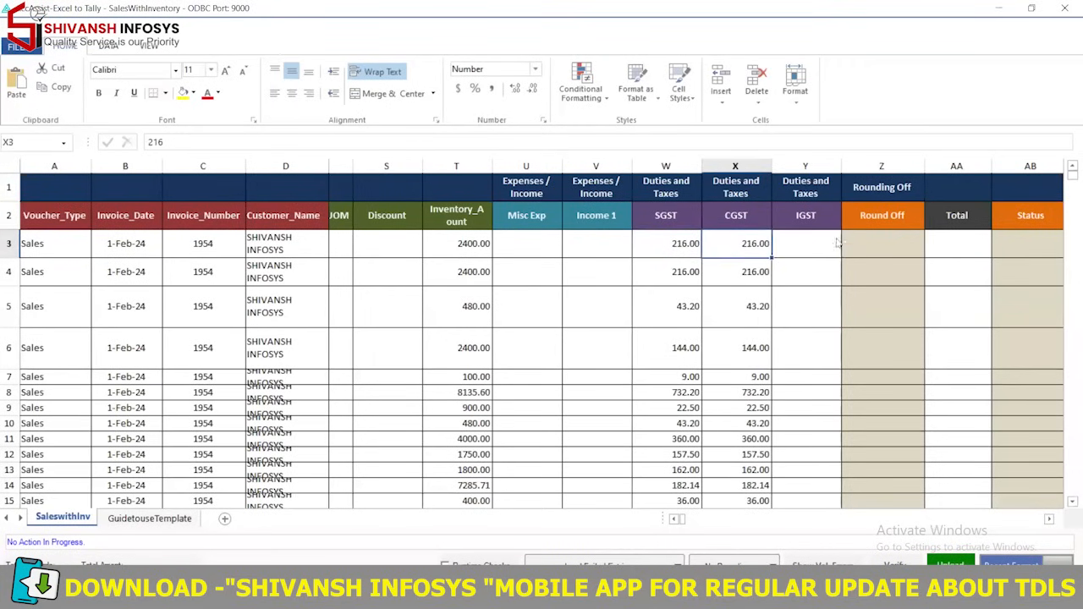
Apply Normal Rounding to the template's invoice rows to fill the Round Off and Total columns
{"action": "key", "text": "Right"}
{"action": "key", "text": "Right"}
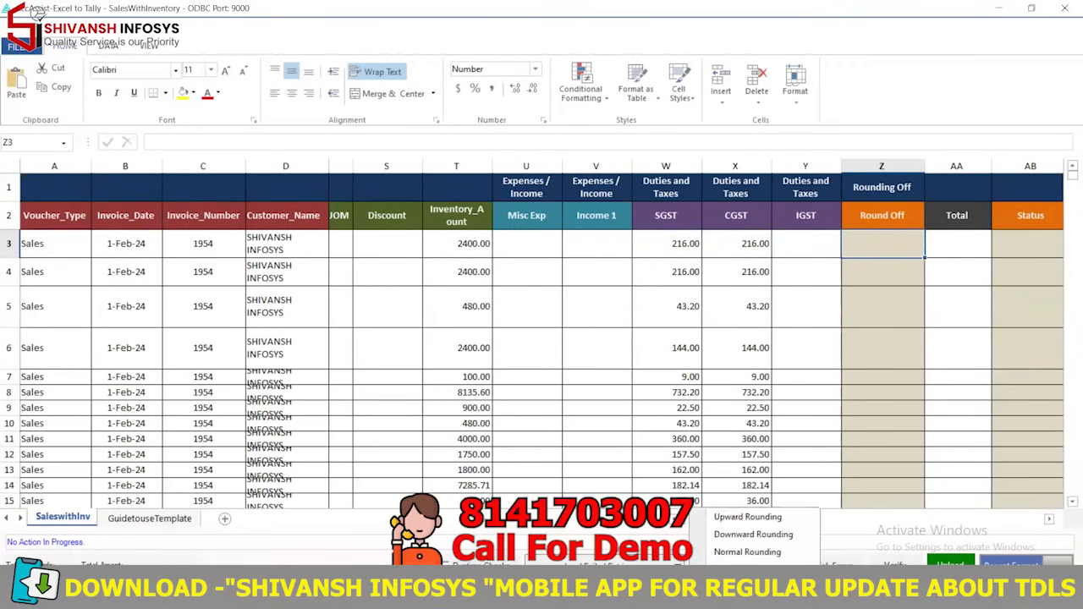
{"action": "left_click", "coordinate": [753, 551]}
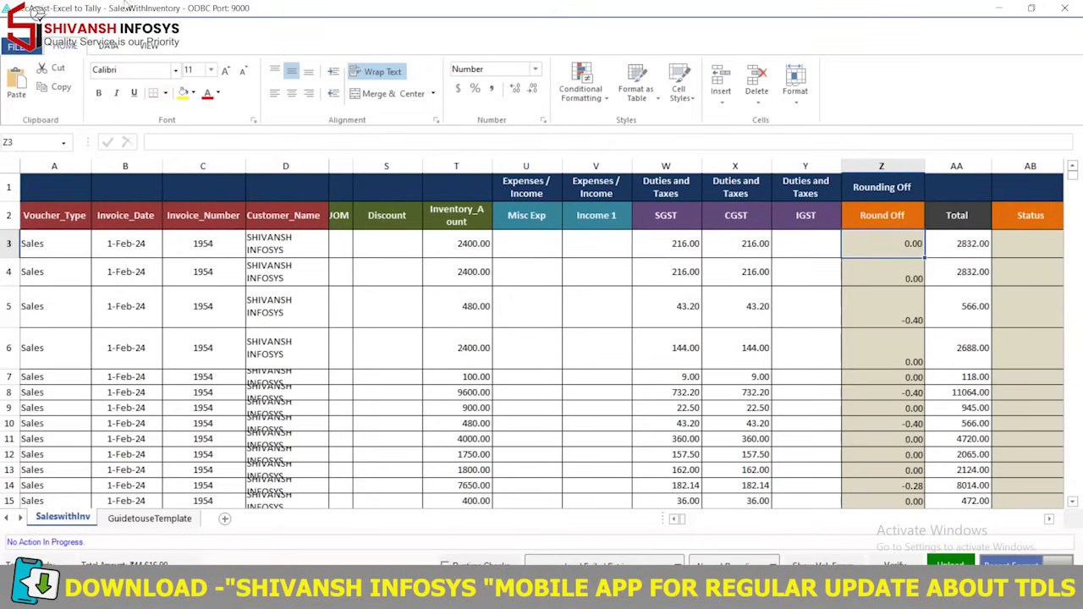
Choose ROUND OFF as the rounding ledger in the header cell Z2
{"action": "left_click", "coordinate": [918, 222]}
{"action": "double_click", "coordinate": [916, 223]}
{"action": "left_click", "coordinate": [918, 218]}
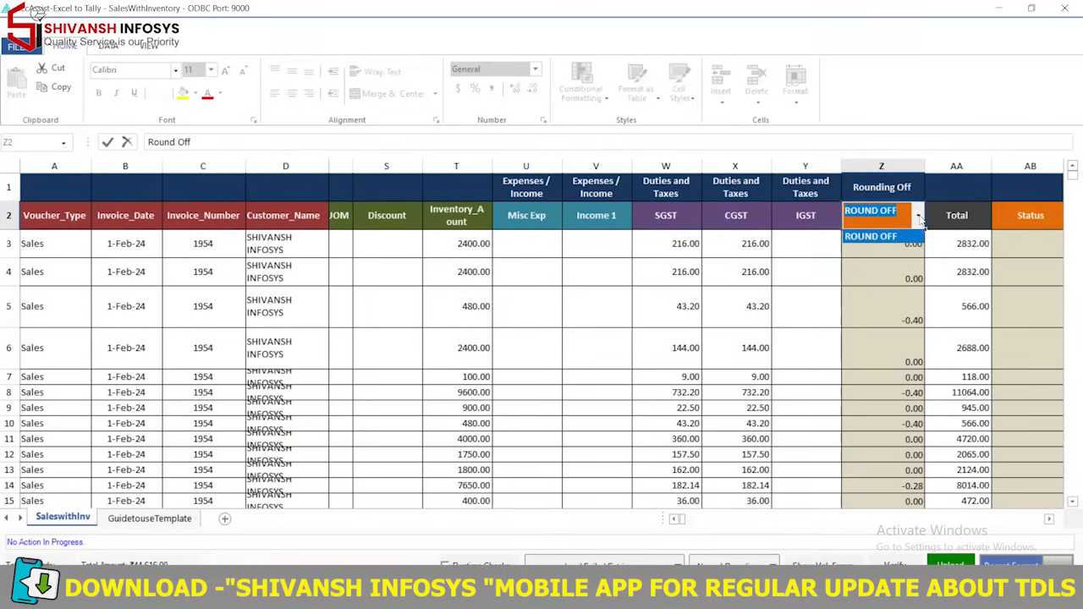
{"action": "left_click", "coordinate": [902, 236]}
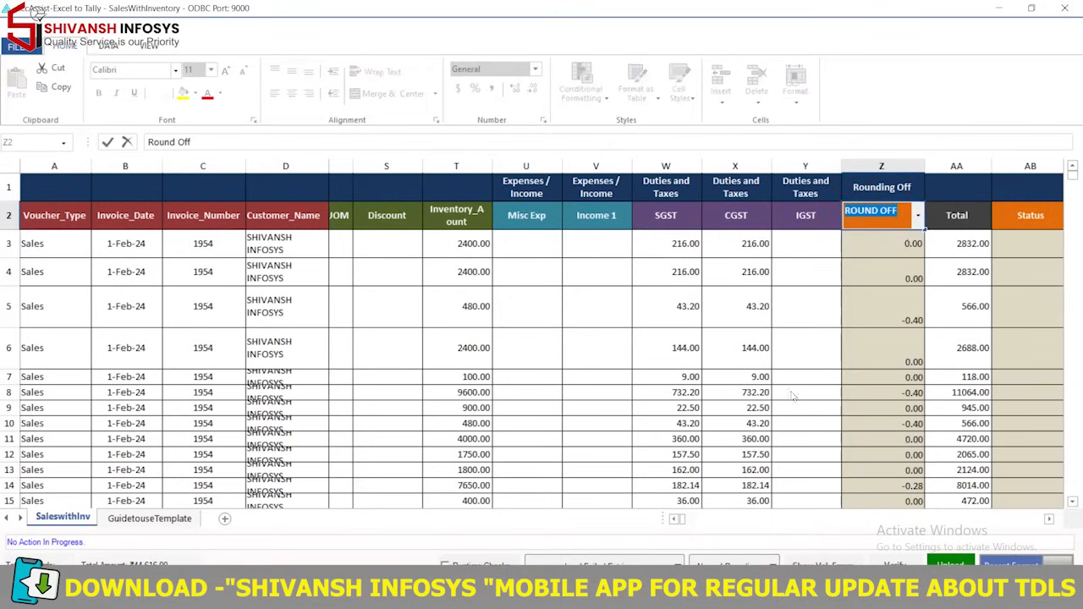
Verify the template and create the missing SHIVANSH INFOSYS customer ledger in Tally under Sundry Debtors after reviewing its details
{"action": "left_click", "coordinate": [799, 520]}
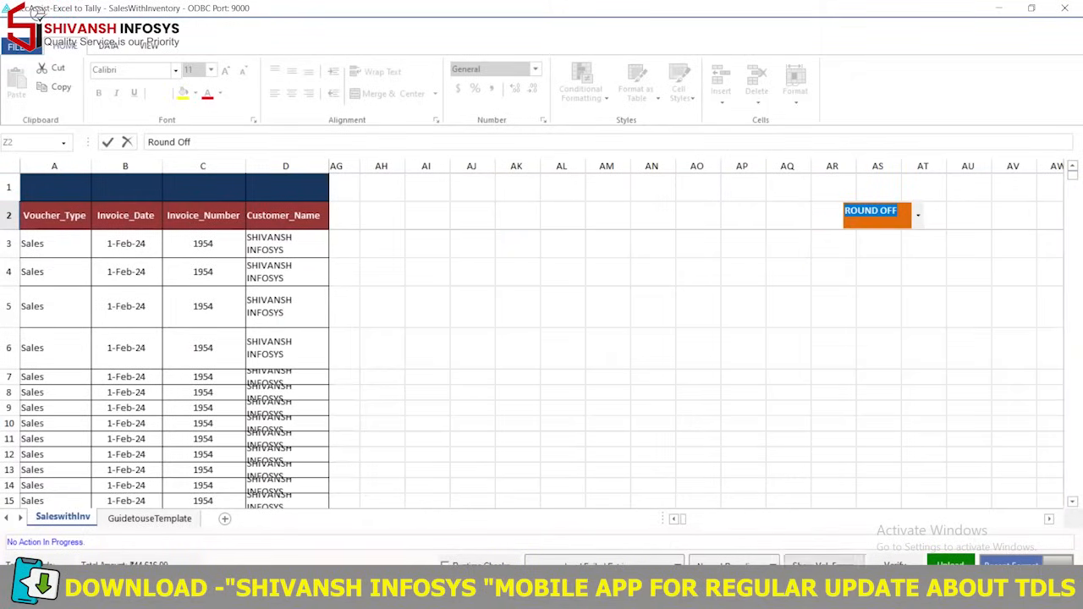
{"action": "left_click", "coordinate": [895, 566]}
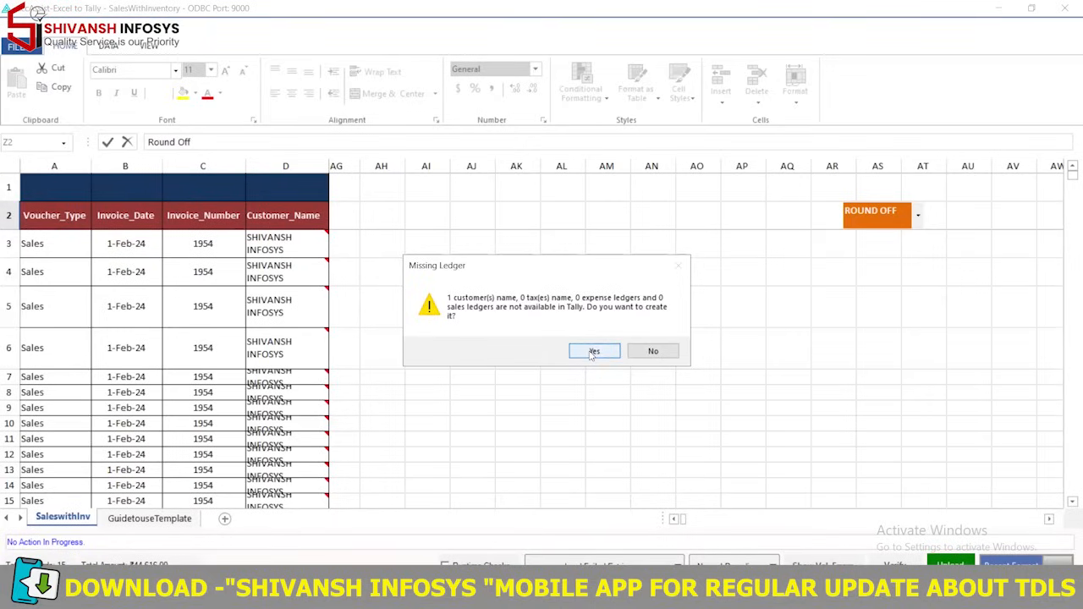
{"action": "left_click", "coordinate": [592, 352]}
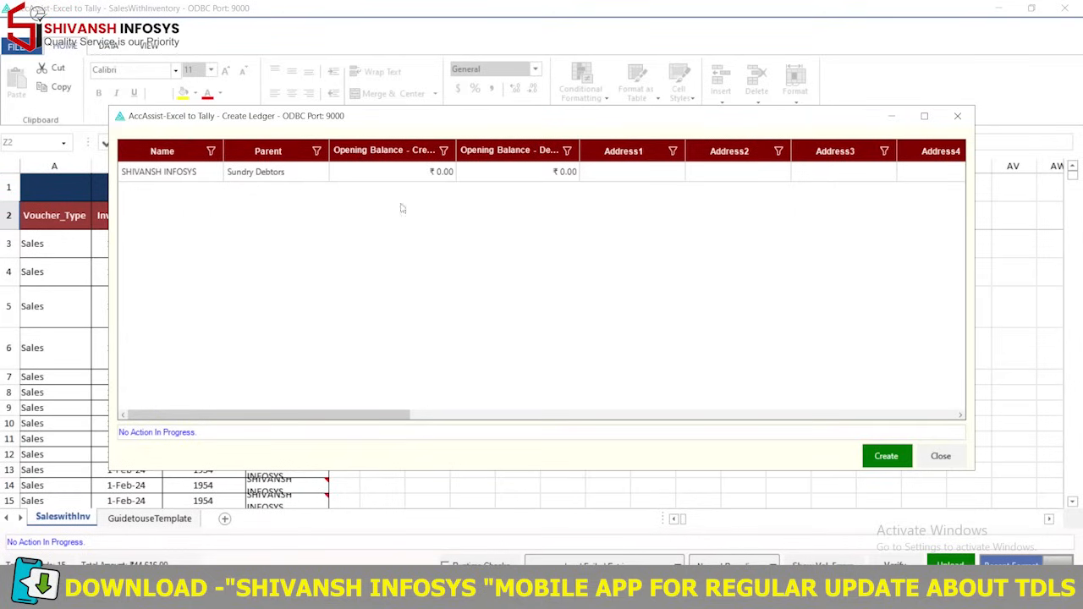
{"action": "left_click_drag", "start_coordinate": [364, 416], "coordinate": [697, 435]}
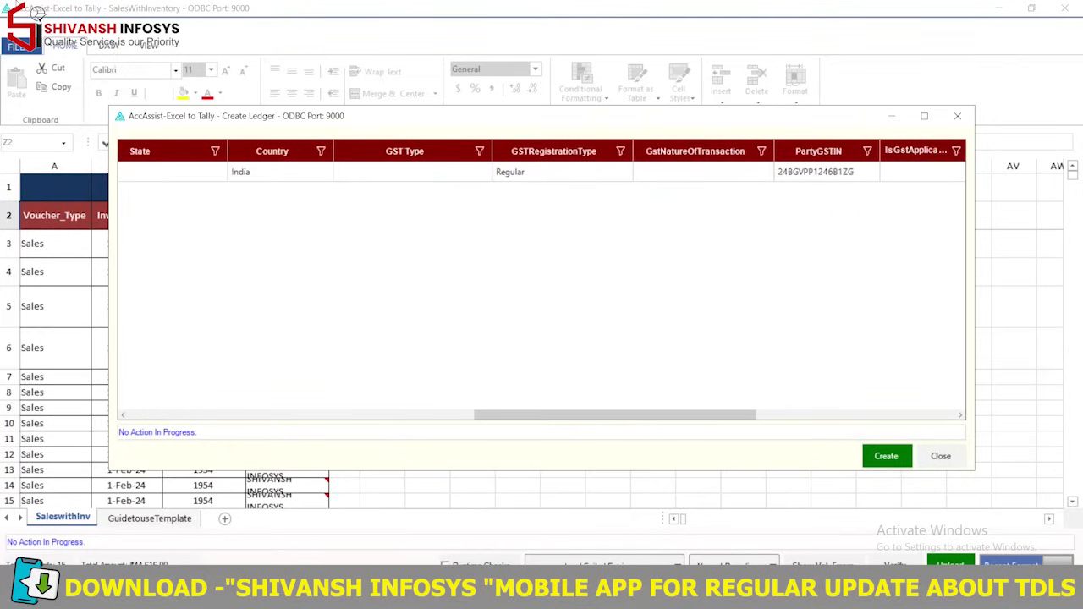
{"action": "left_click_drag", "start_coordinate": [699, 414], "coordinate": [846, 415]}
{"action": "left_click", "coordinate": [893, 452]}
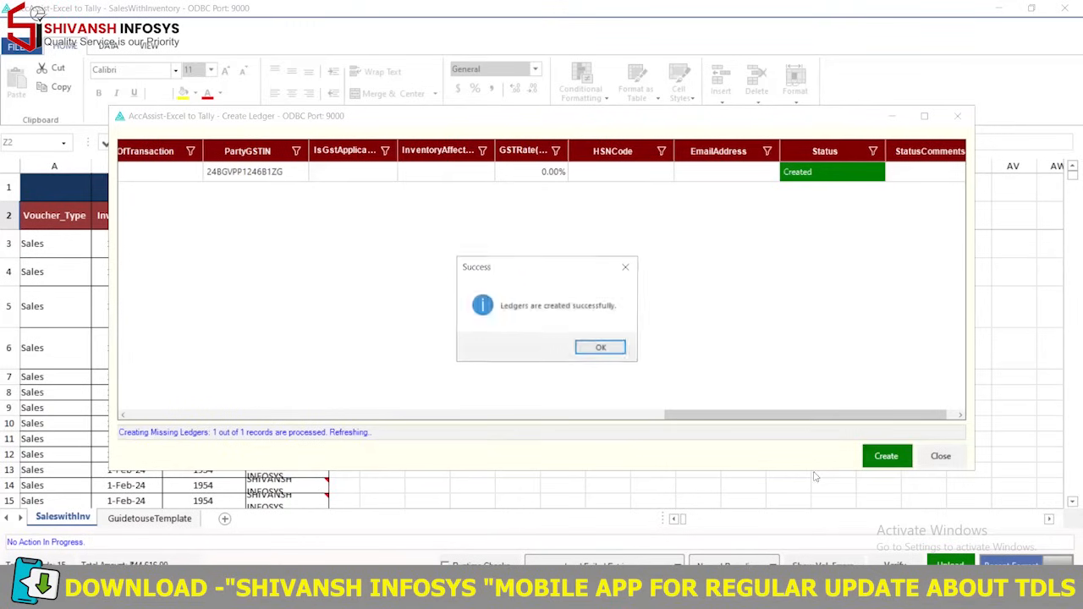
{"action": "left_click", "coordinate": [597, 354]}
{"action": "left_click", "coordinate": [941, 455]}
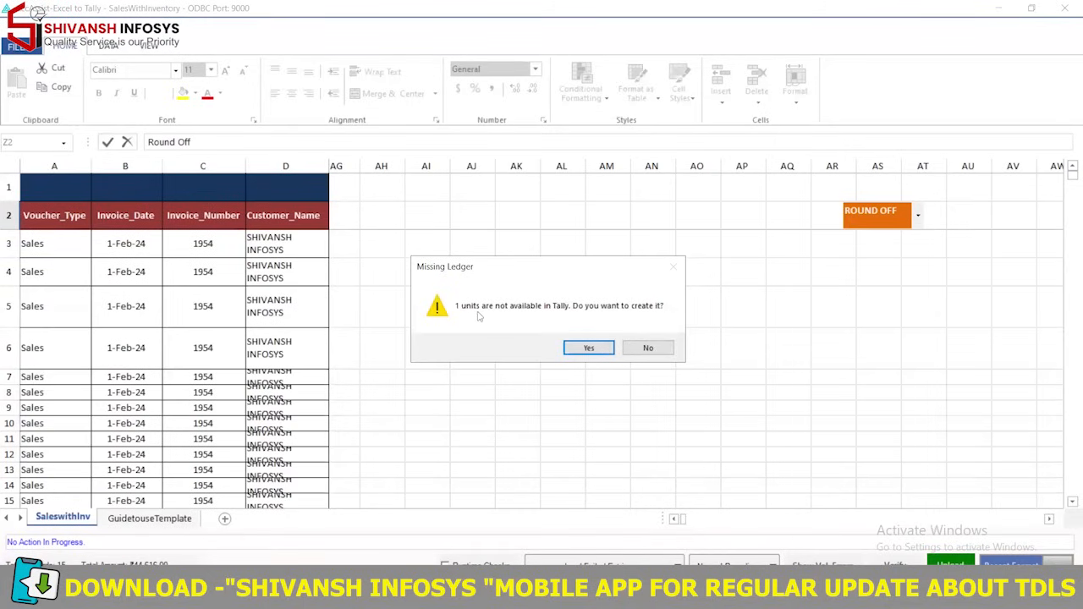
Create the missing PCS unit in Tally and close the unit creation window
{"action": "left_click", "coordinate": [588, 348]}
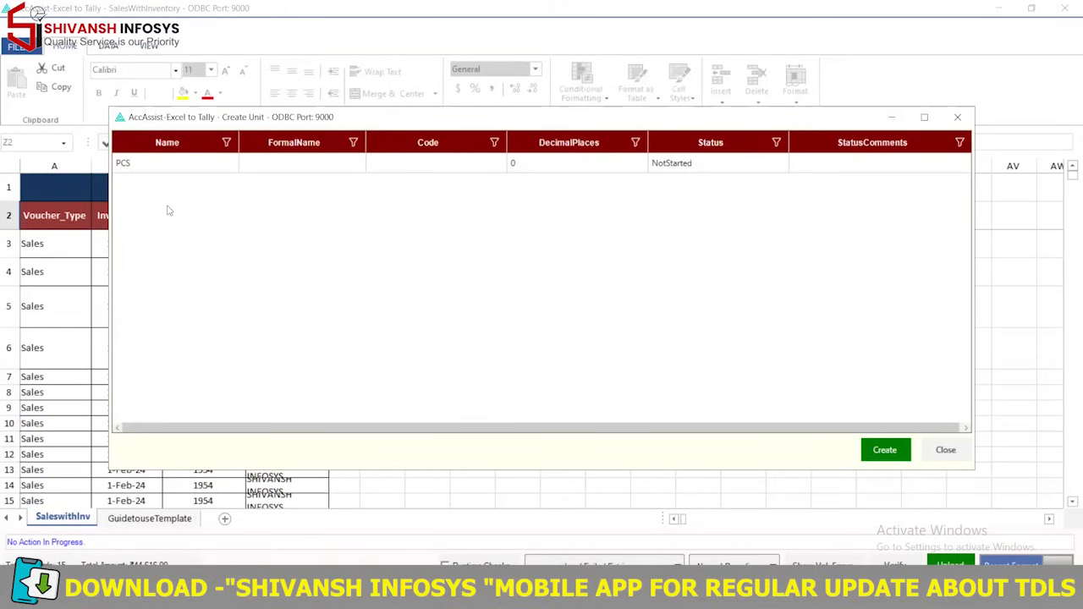
{"action": "left_click", "coordinate": [886, 450]}
{"action": "left_click", "coordinate": [592, 349]}
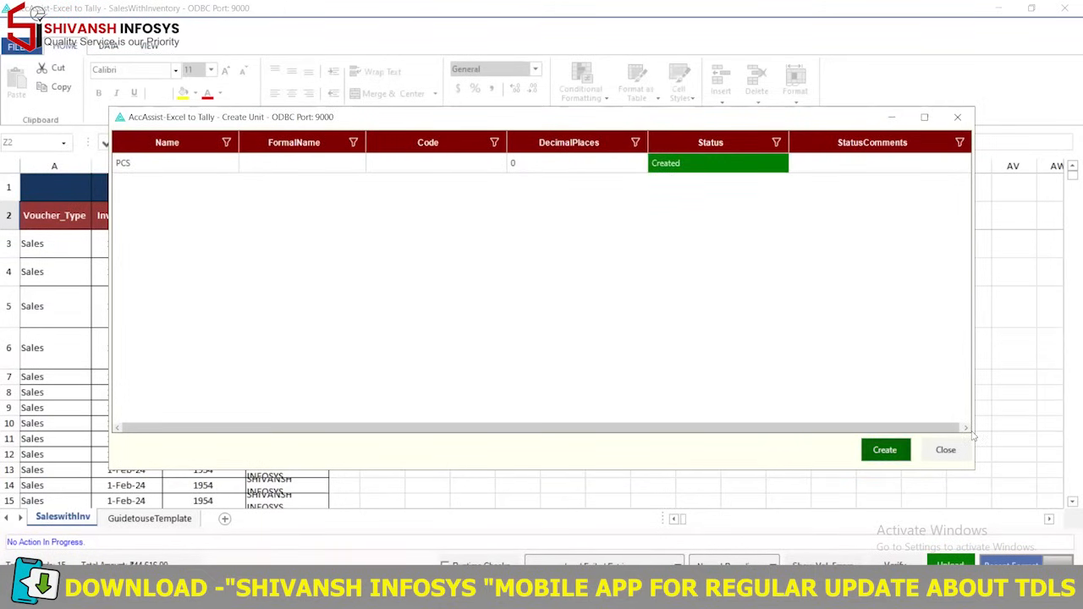
{"action": "left_click", "coordinate": [945, 450]}
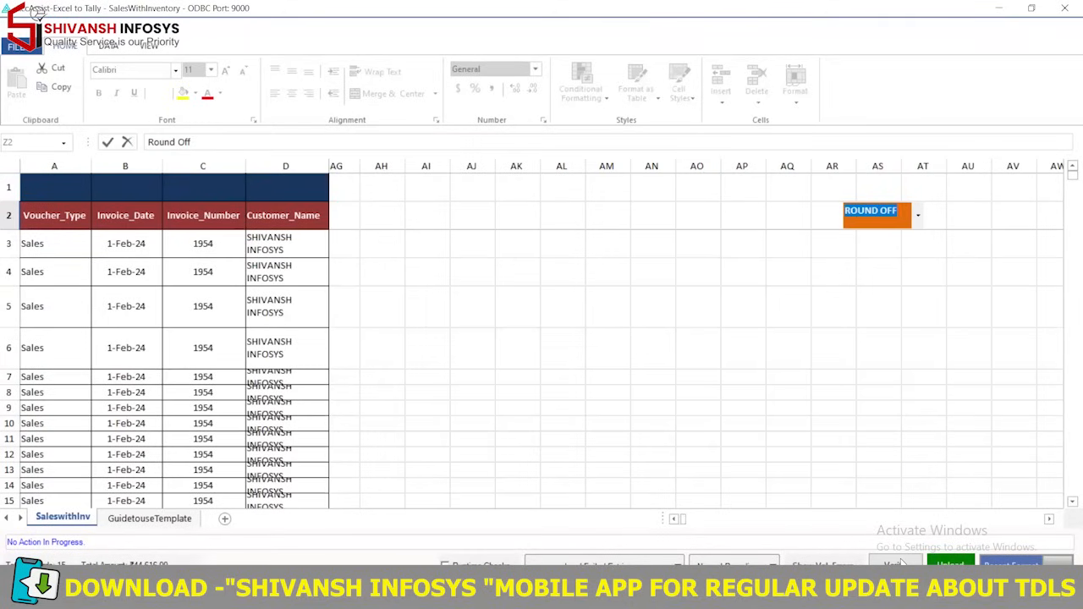
Verify the template again, open the missing inventory items for creation, and fill their GSTRate(%) column with the demo workbook's Tax% values
{"action": "left_click", "coordinate": [899, 564]}
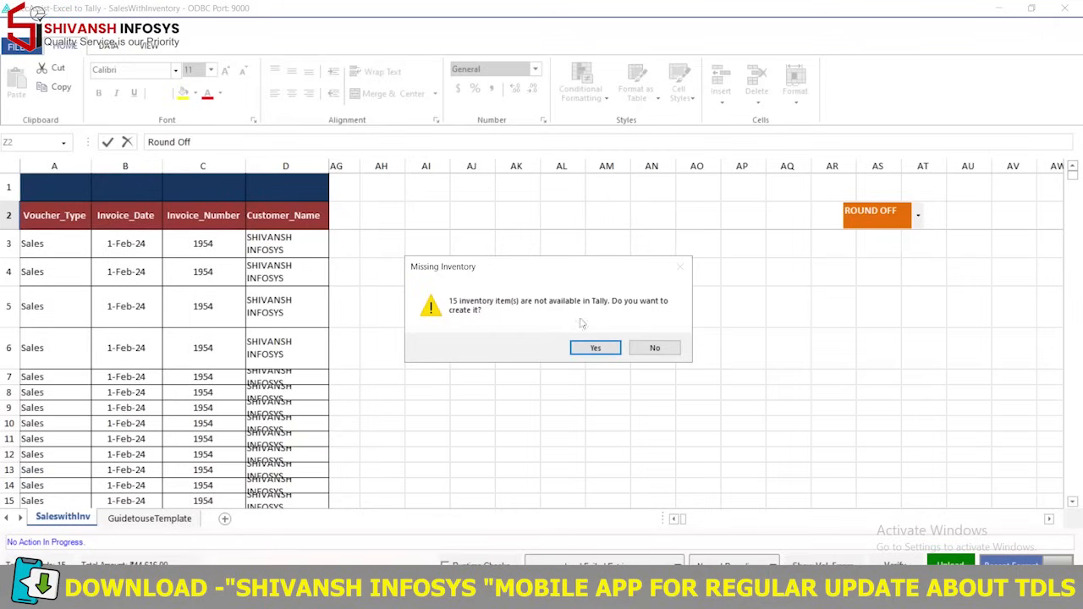
{"action": "left_click", "coordinate": [595, 348]}
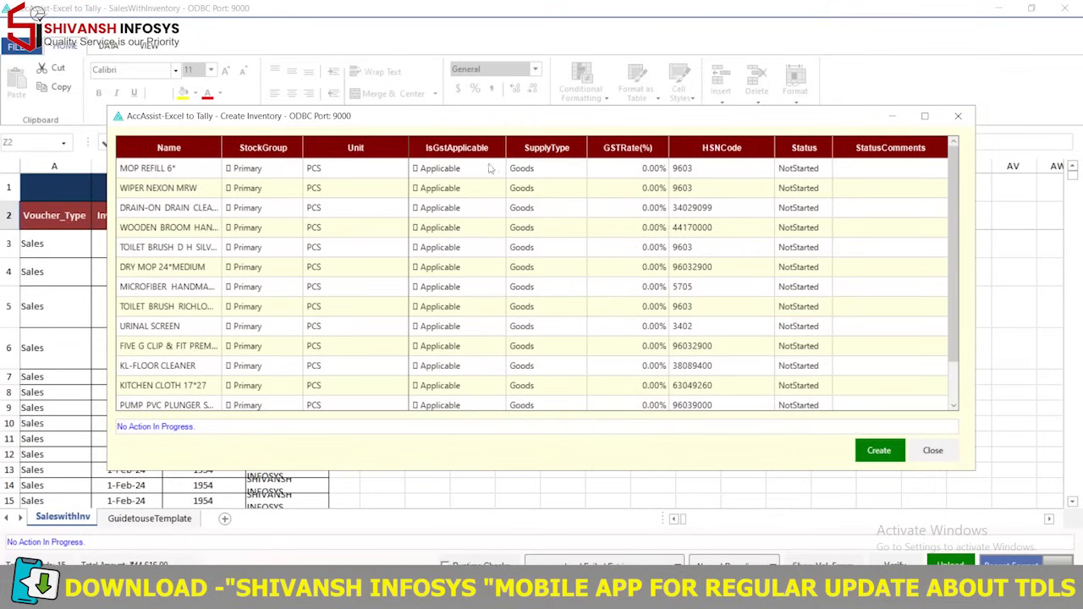
{"action": "left_click", "coordinate": [645, 172]}
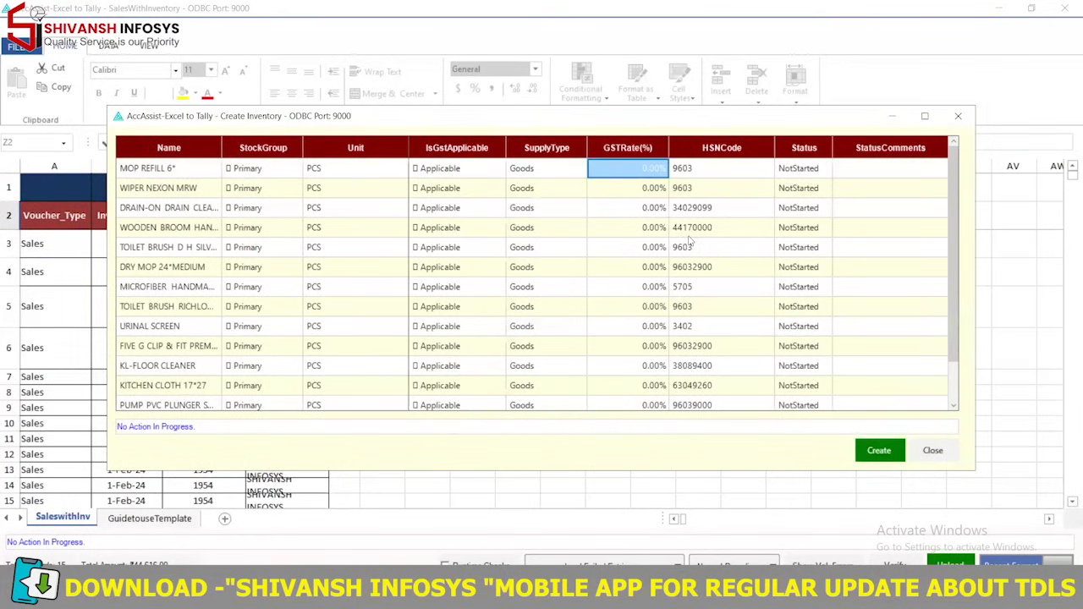
{"action": "key", "text": "alt+Tab"}
{"action": "left_click", "coordinate": [729, 185]}
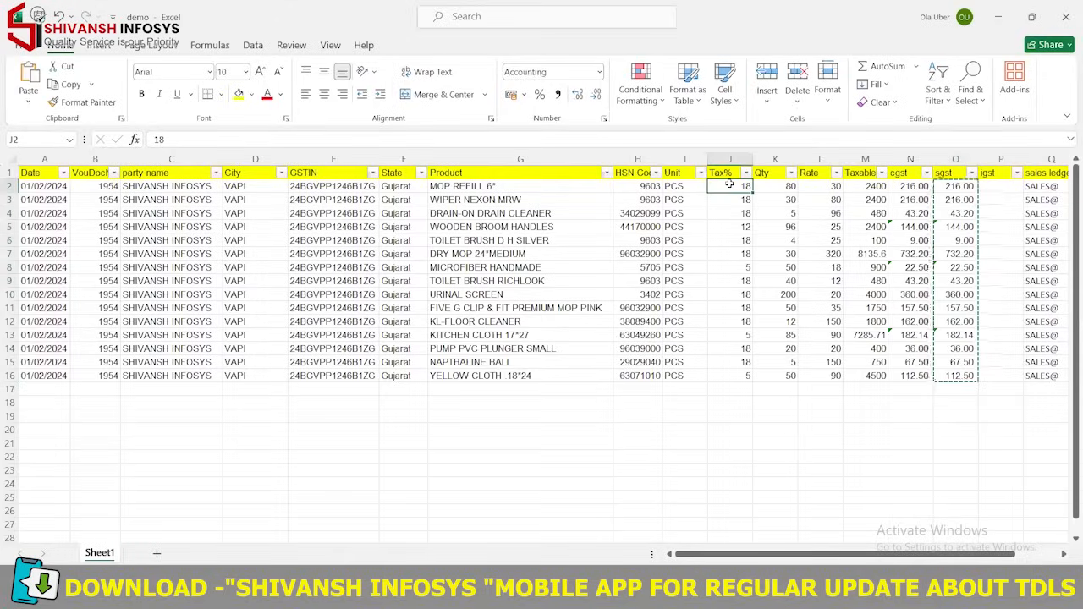
{"action": "key", "text": "ctrl+shift+Down"}
{"action": "key", "text": "ctrl+c"}
{"action": "key", "text": "alt+Tab"}
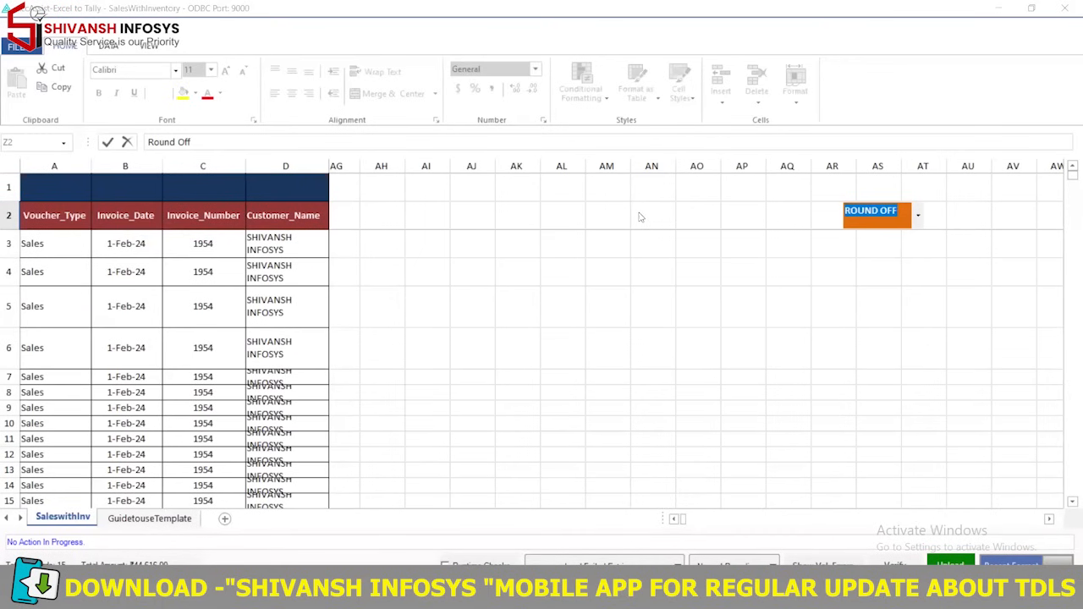
{"action": "key", "text": "alt+Tab"}
{"action": "key", "text": "Tab"}
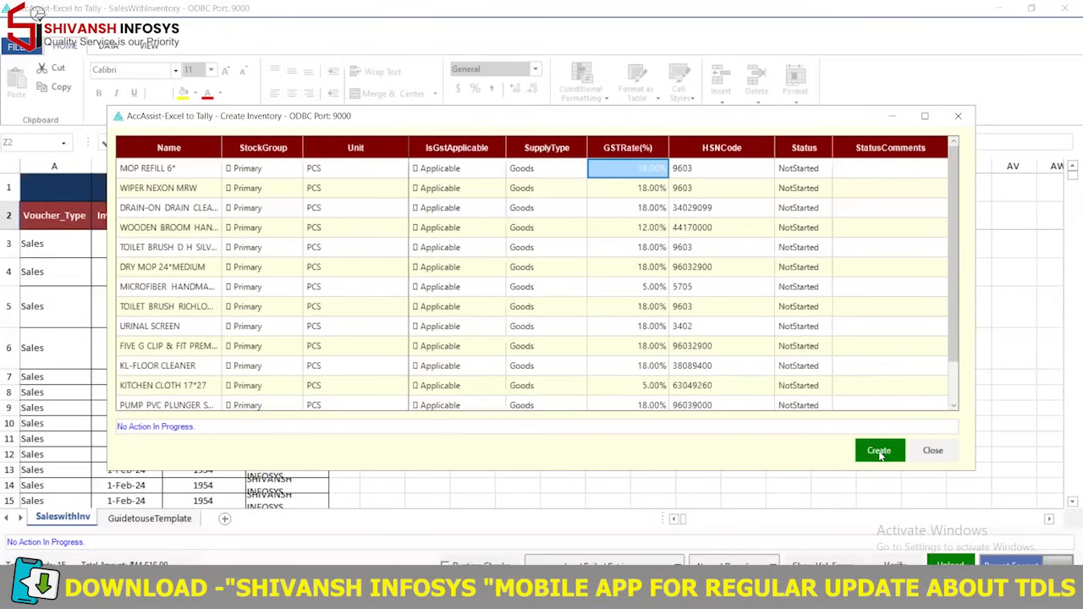
Create the missing inventory items in Tally and close the inventory creation window
{"action": "left_click", "coordinate": [879, 451]}
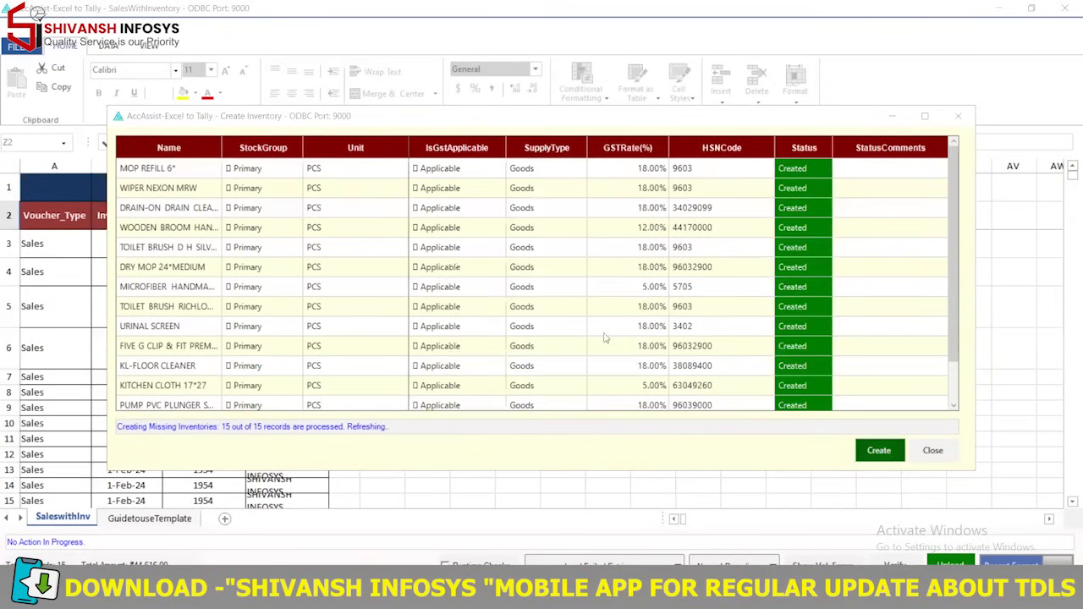
{"action": "left_click", "coordinate": [608, 347]}
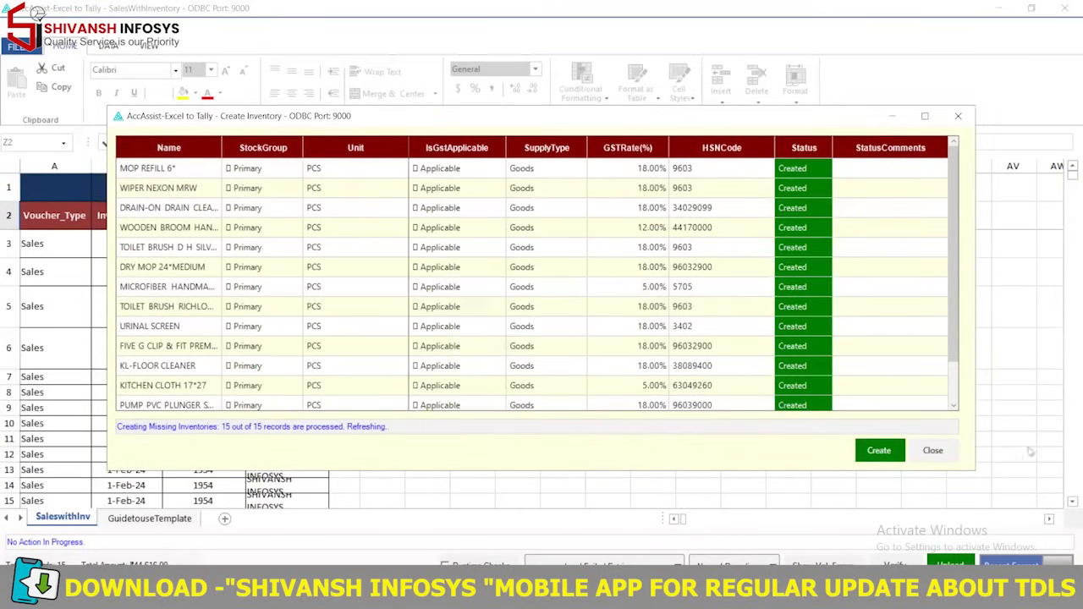
{"action": "left_click", "coordinate": [923, 454]}
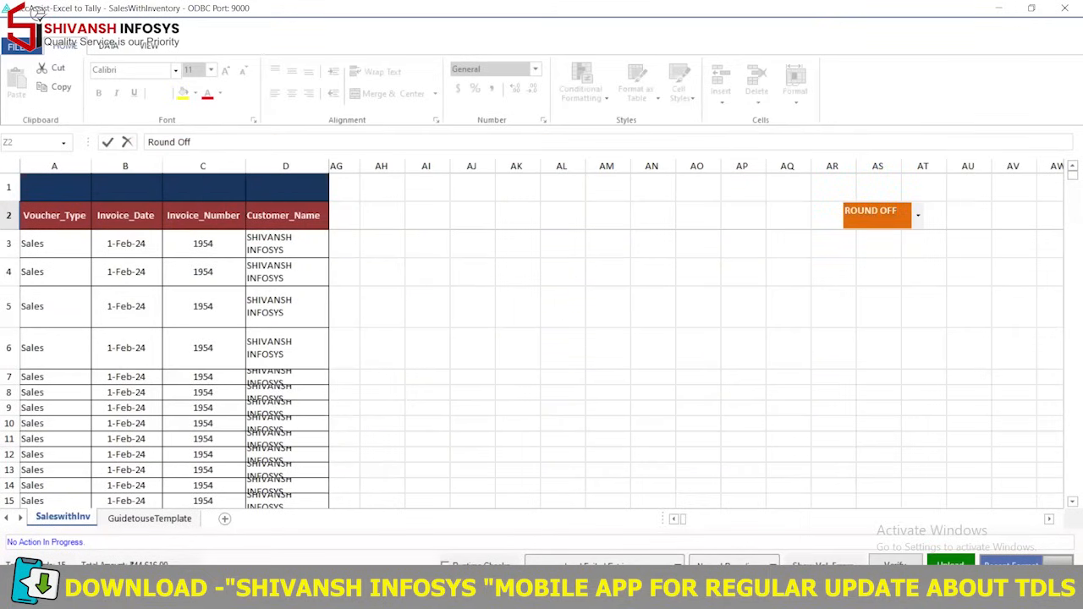
Verify the template once more, upload the sales data to Tally, and open the generated result CSV
{"action": "left_click", "coordinate": [895, 564]}
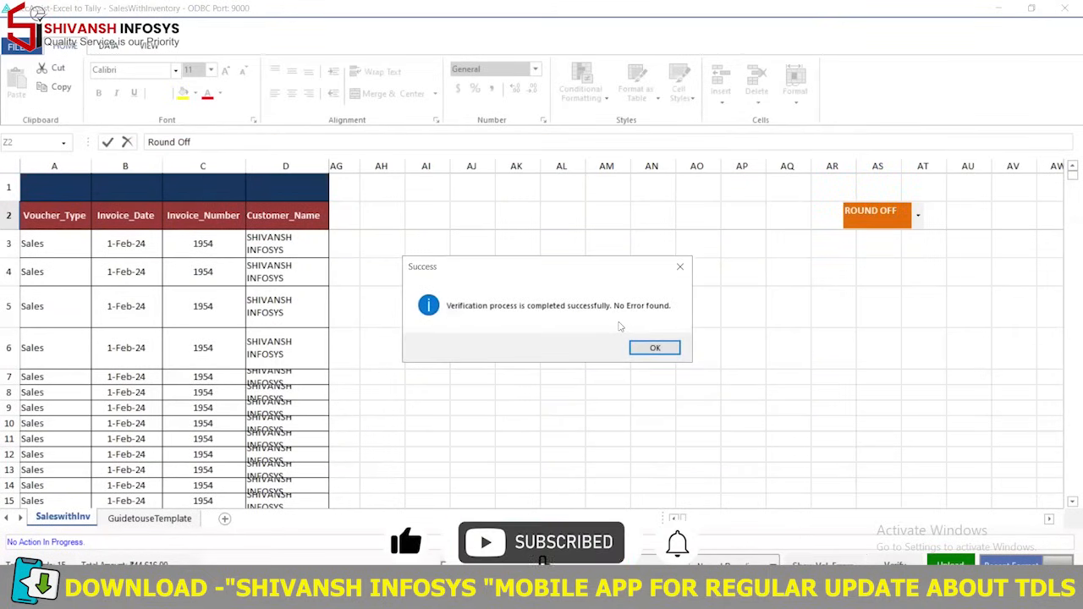
{"action": "left_click", "coordinate": [645, 351]}
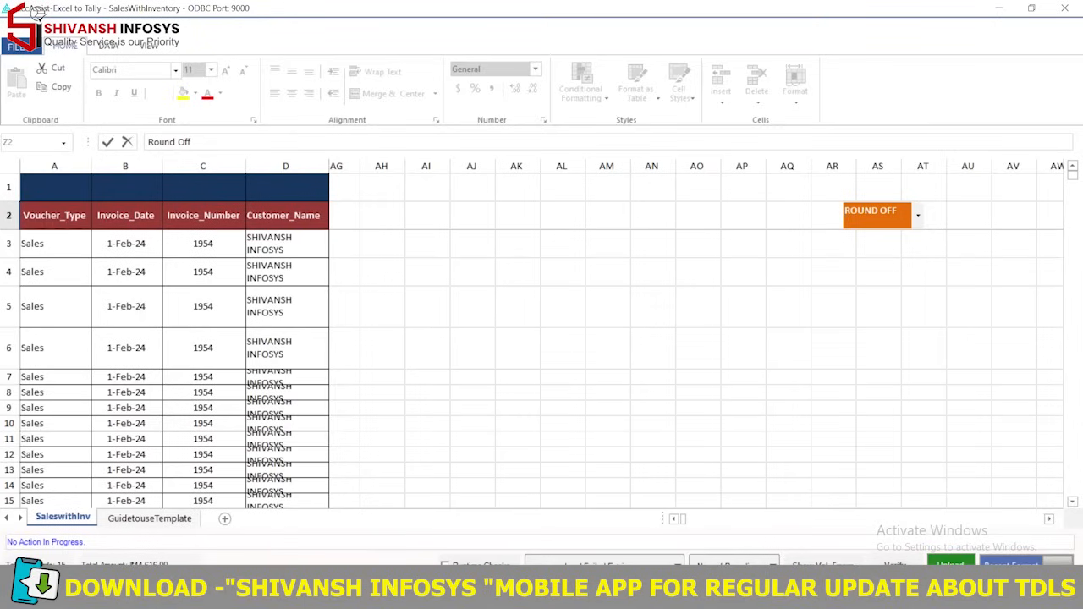
{"action": "left_click", "coordinate": [952, 566]}
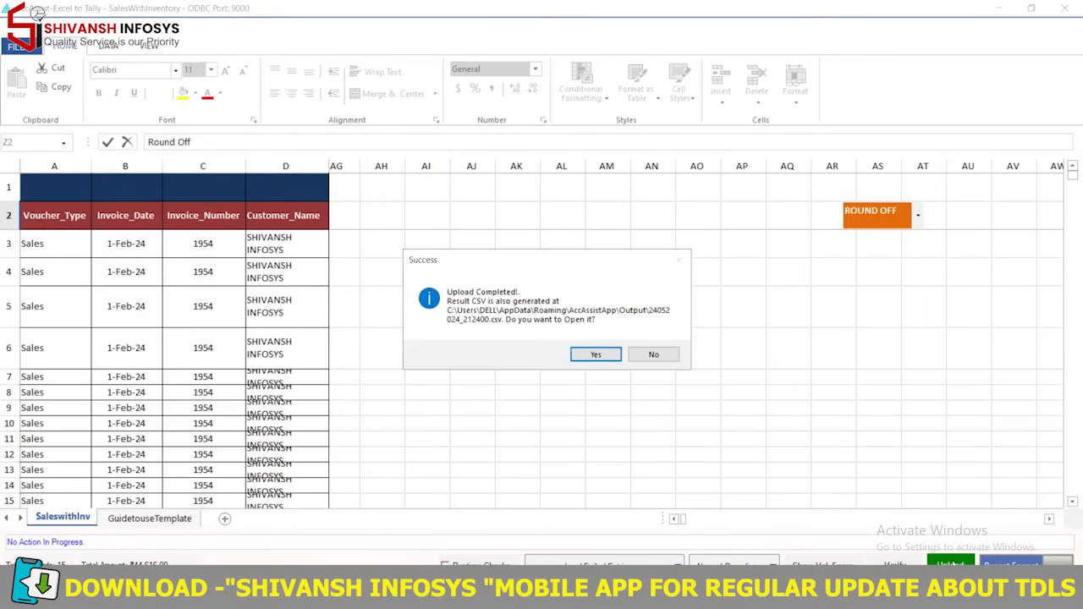
{"action": "left_click", "coordinate": [589, 356]}
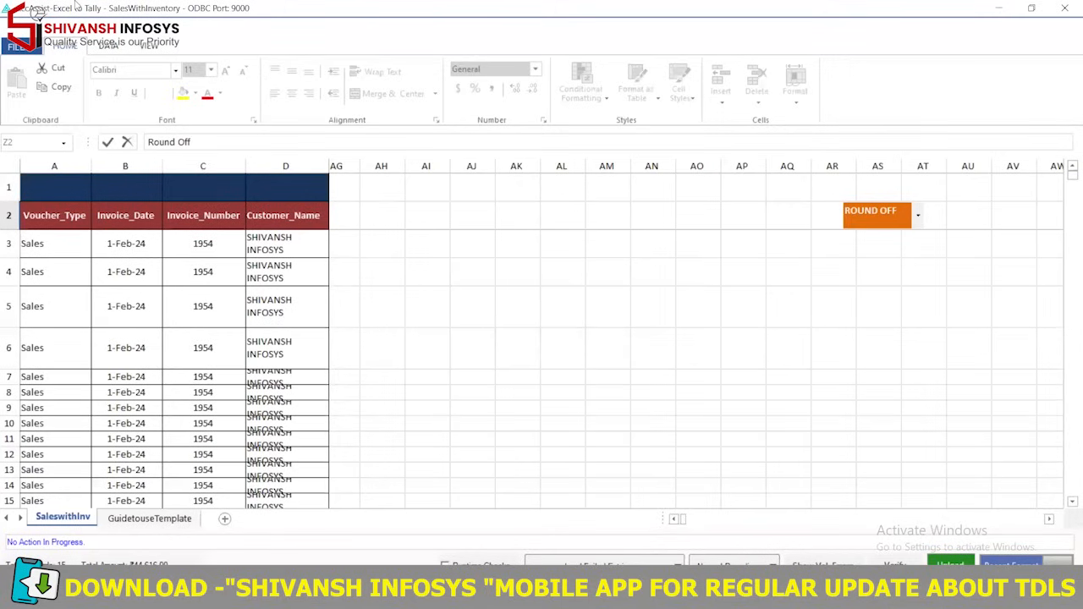
{"action": "key", "text": "alt+Tab"}
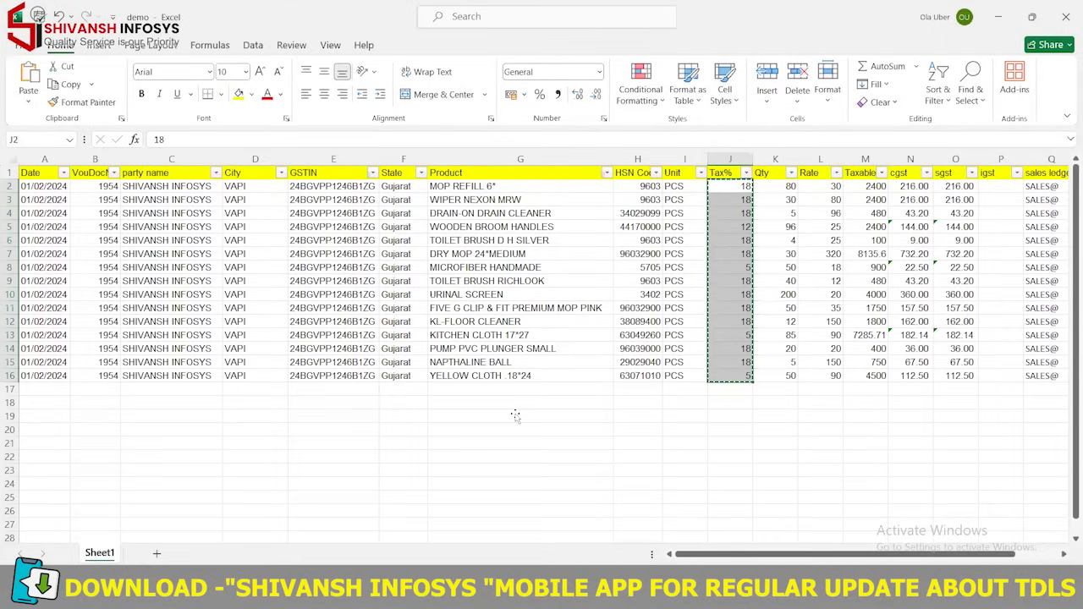
{"action": "left_click", "coordinate": [1066, 17]}
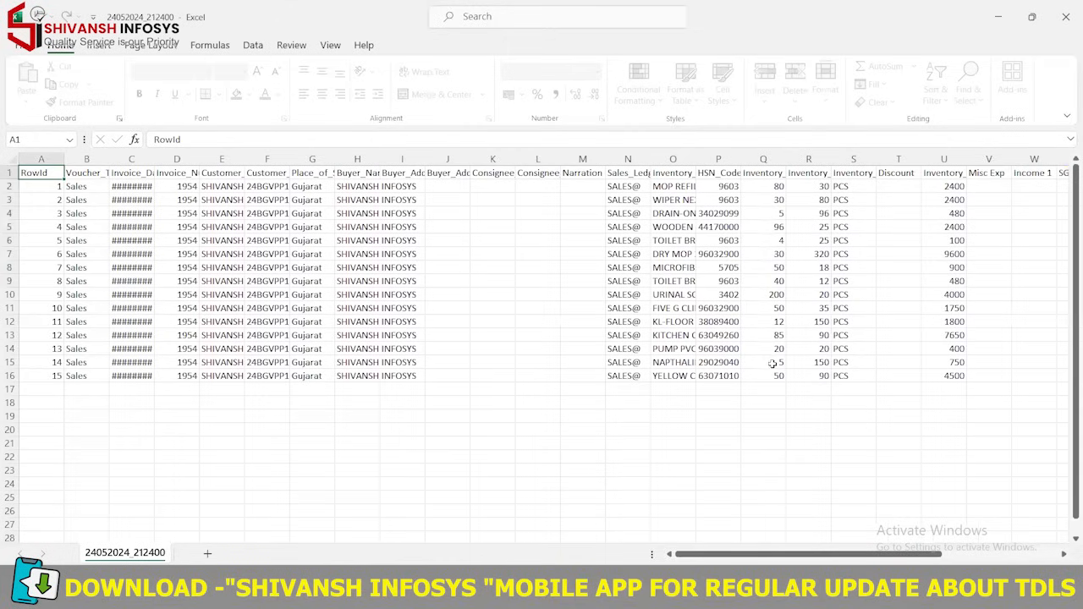
Switch to TallyPrime, open the Profit & Loss A/c report, and drill down into the Sales Accounts group
{"action": "key", "text": "alt+Tab"}
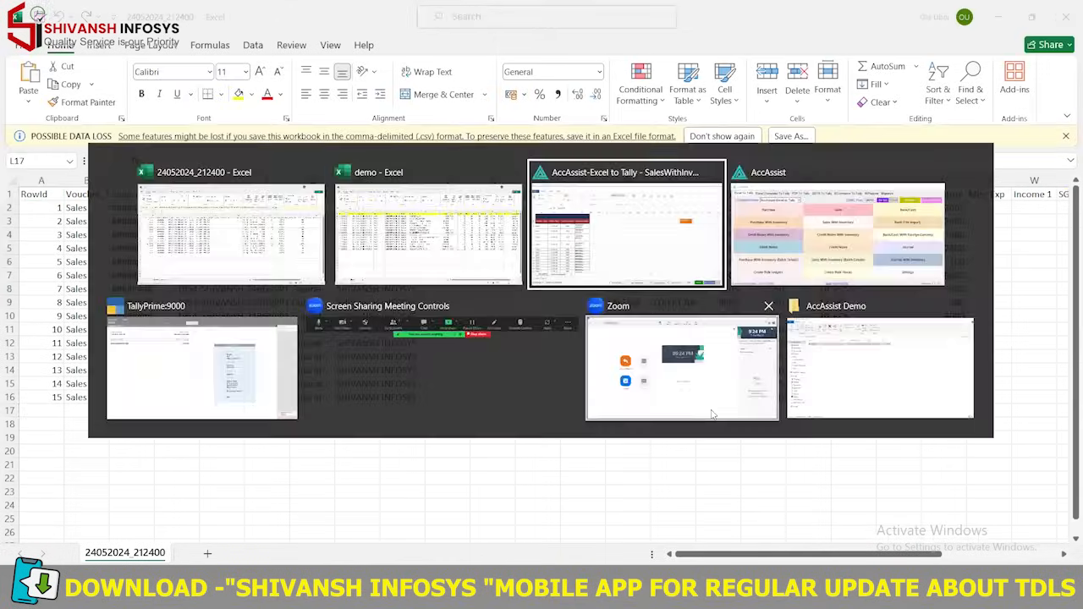
{"action": "key", "text": "Down"}
{"action": "key", "text": "Down"}
{"action": "key", "text": "Down"}
{"action": "key", "text": "Down"}
{"action": "key", "text": "Down"}
{"action": "key", "text": "Down"}
{"action": "key", "text": "Down"}
{"action": "key", "text": "Down"}
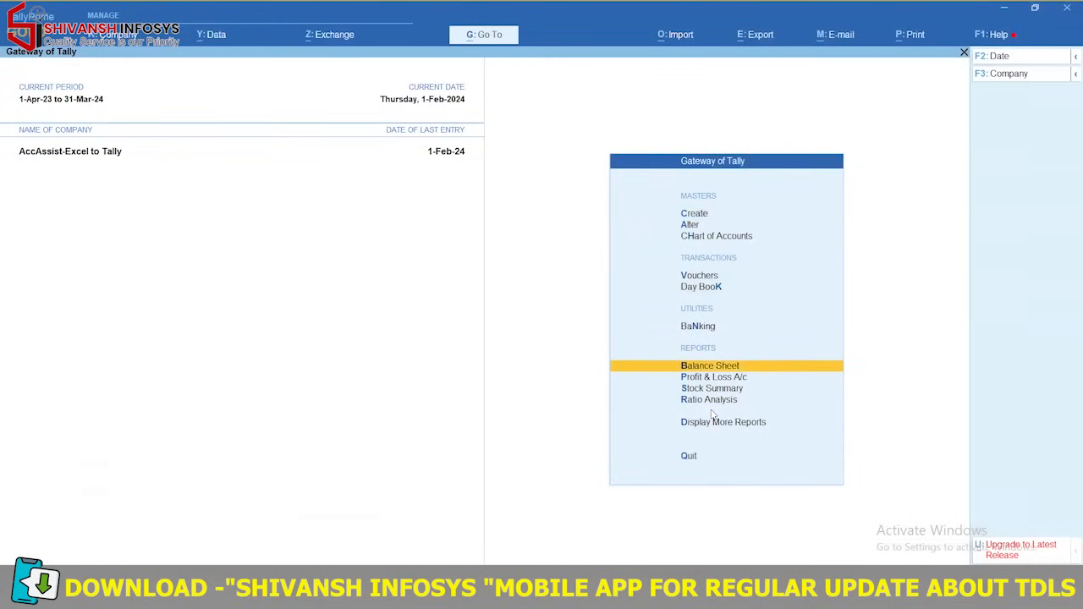
{"action": "key", "text": "Up"}
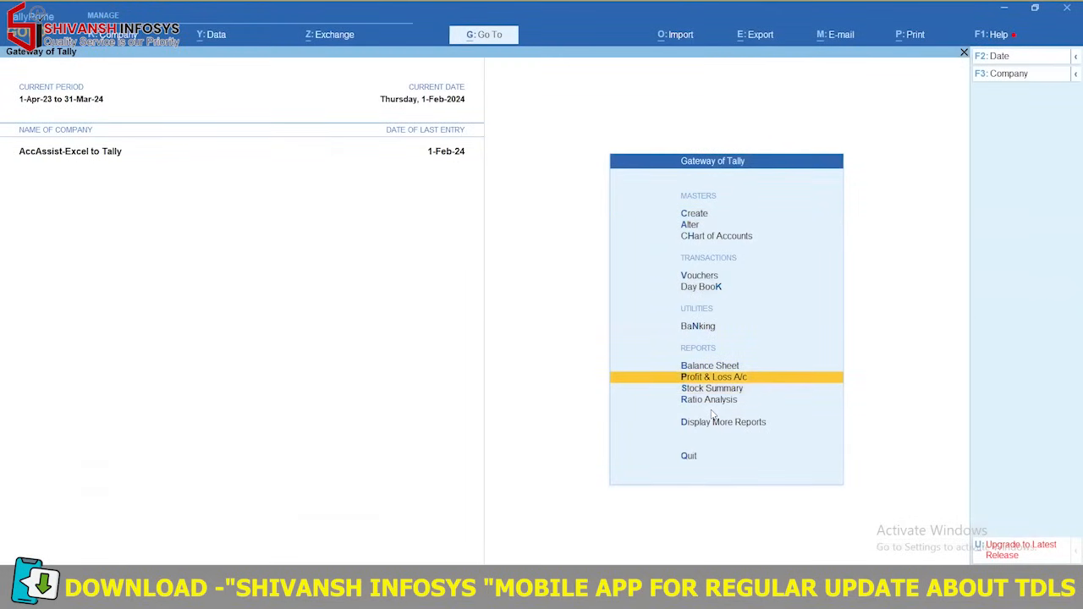
{"action": "key", "text": "Return"}
{"action": "key", "text": "Right"}
{"action": "key", "text": "Return"}
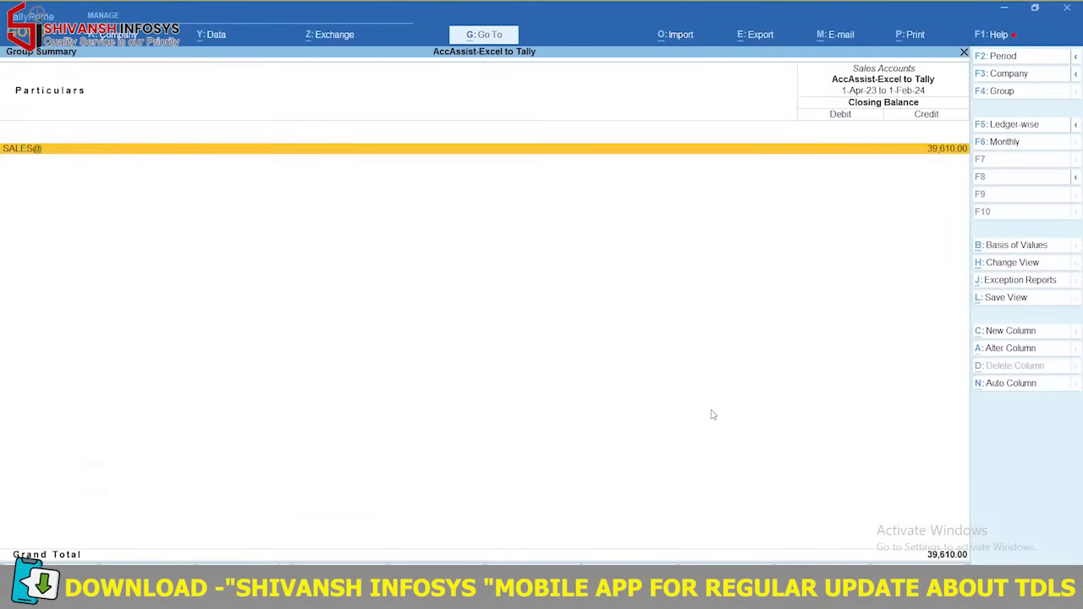
Drill down through the SALES@ ledger to its February vouchers and open the imported sales voucher to examine its items and tax
{"action": "key", "text": "Return"}
{"action": "key", "text": "Return"}
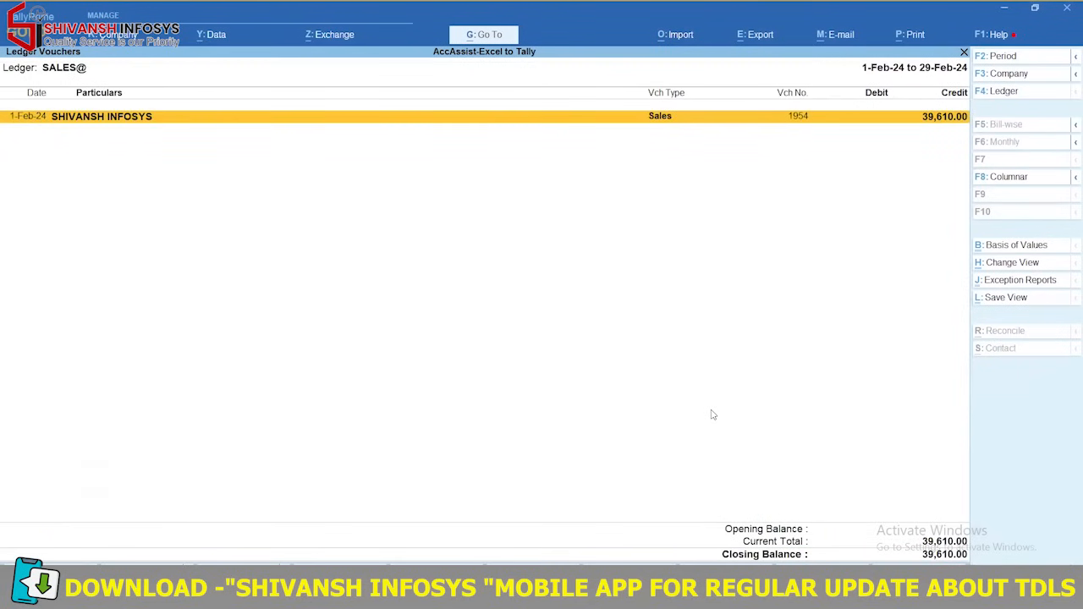
{"action": "key", "text": "Return"}
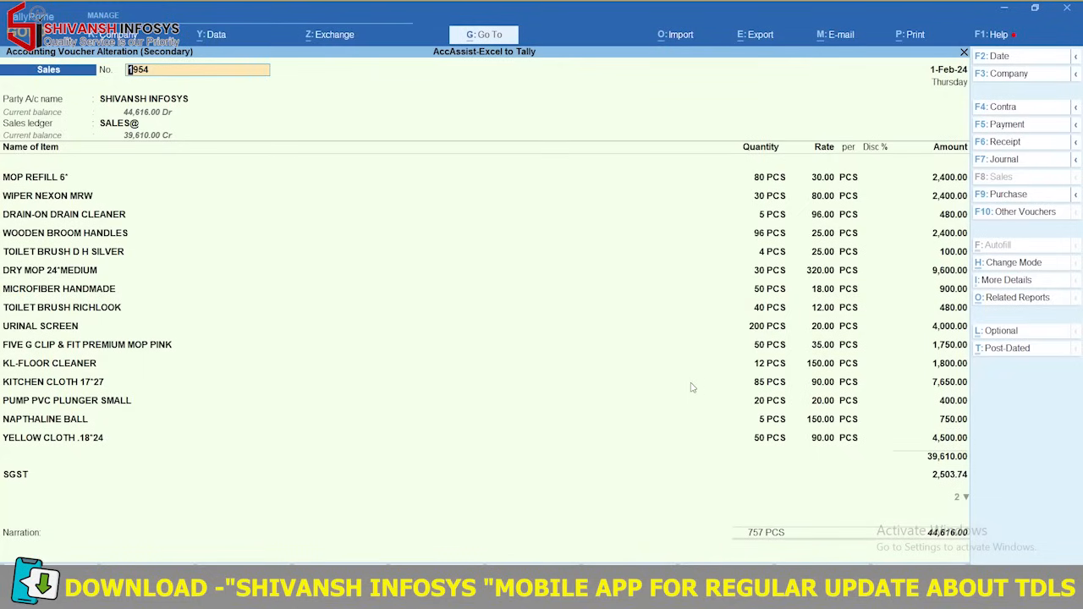
{"action": "key", "text": "Return"}
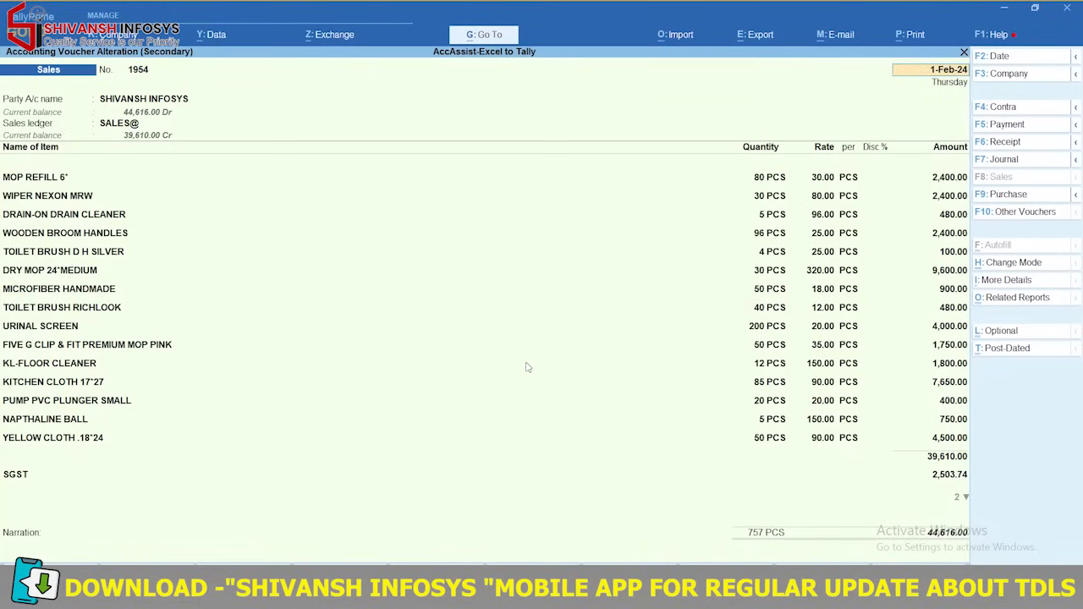
Switch to the demo workbook in Excel to compare its invoice rows with the imported sales voucher
{"action": "key", "text": "alt+Tab"}
{"action": "left_click", "coordinate": [154, 188]}
{"action": "left_click", "coordinate": [248, 416]}
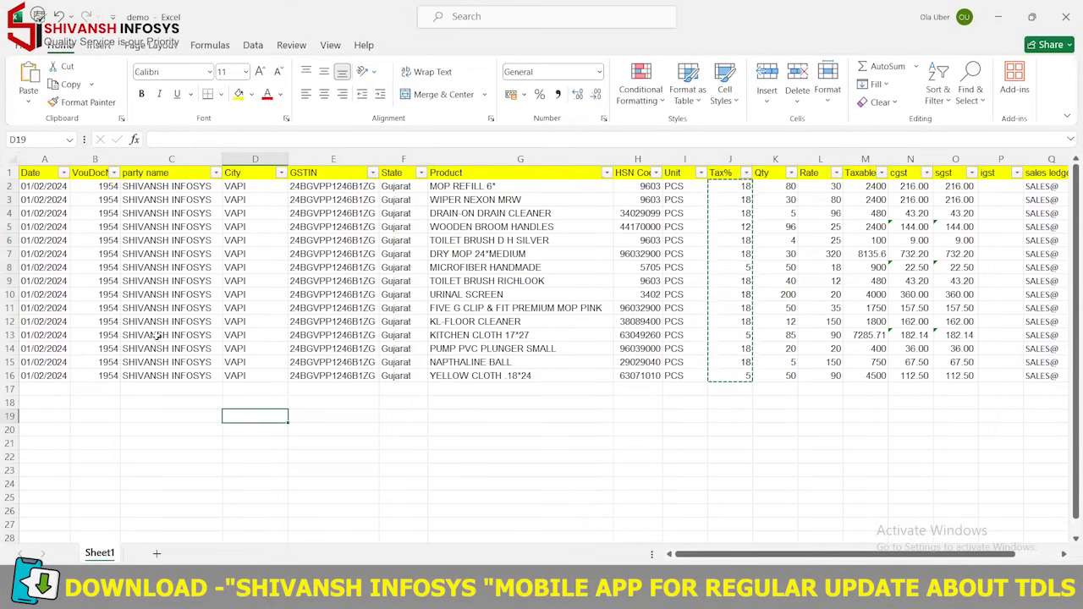
{"action": "left_click", "coordinate": [291, 428]}
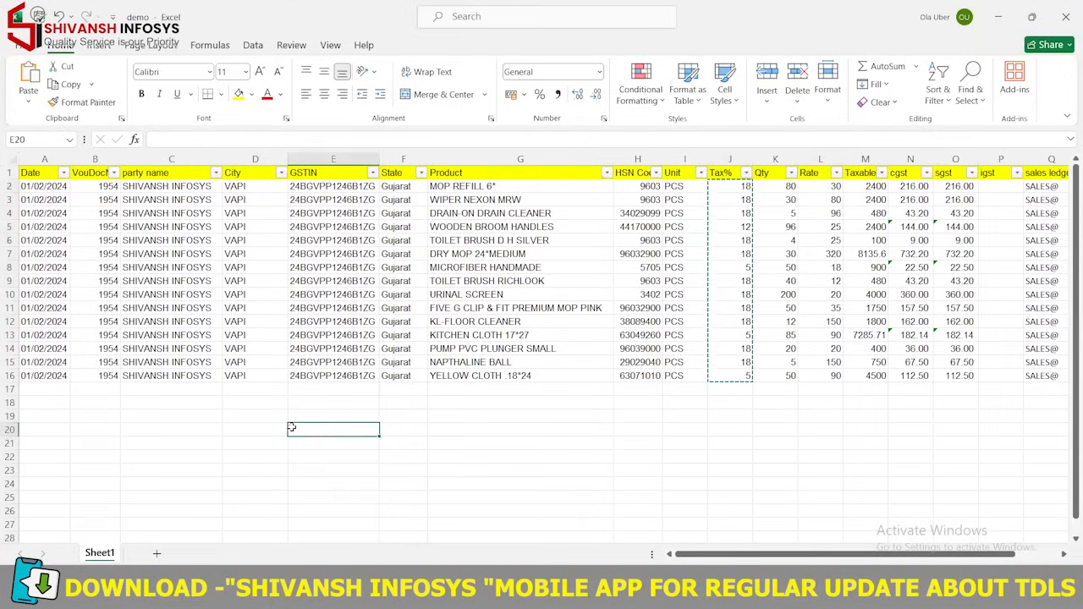